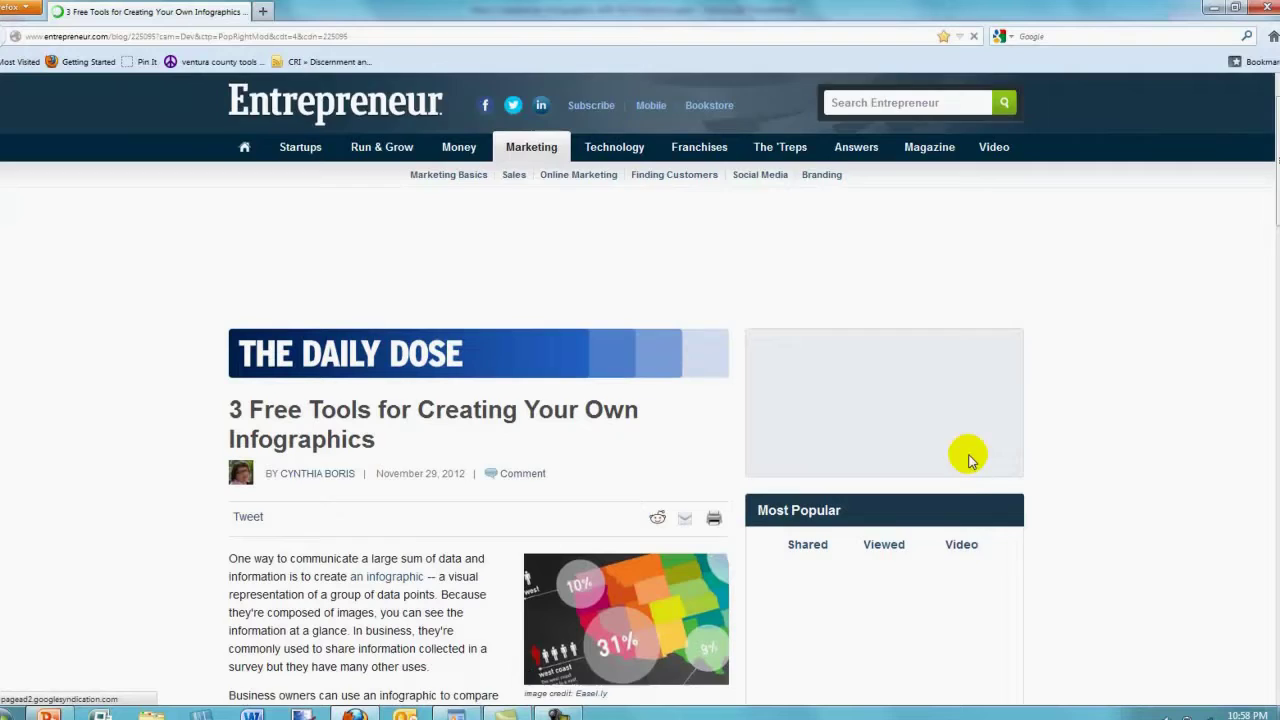
Scroll the Entrepreneur article down to the Infogr.am, Piktochart and Easel.ly sections
scroll(966, 457, down, 3)
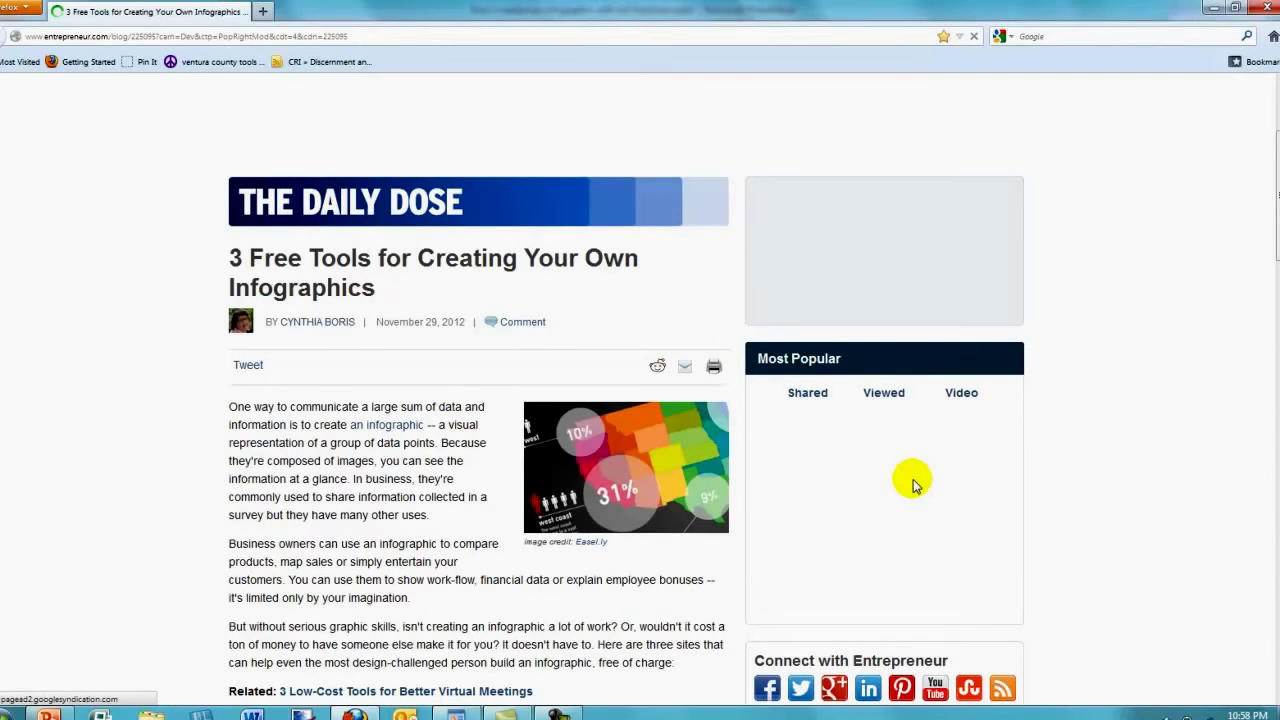
scroll(912, 483, down, 3)
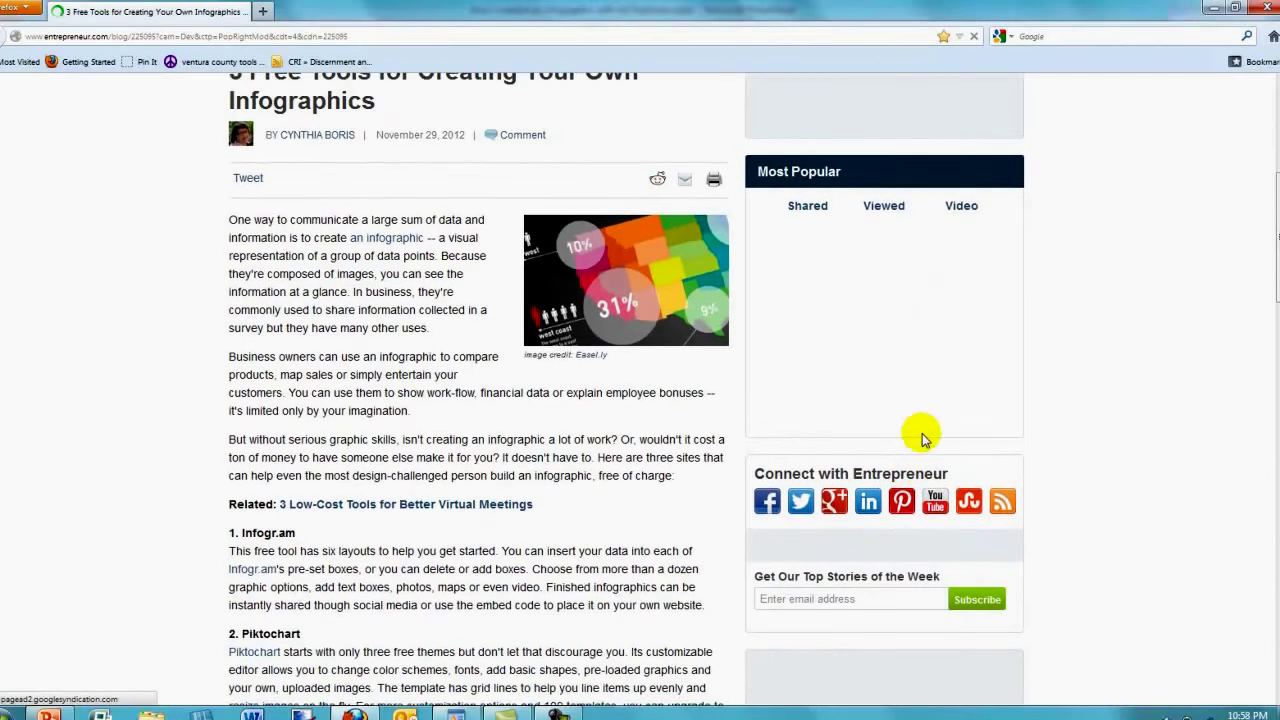
scroll(935, 430, down, 3)
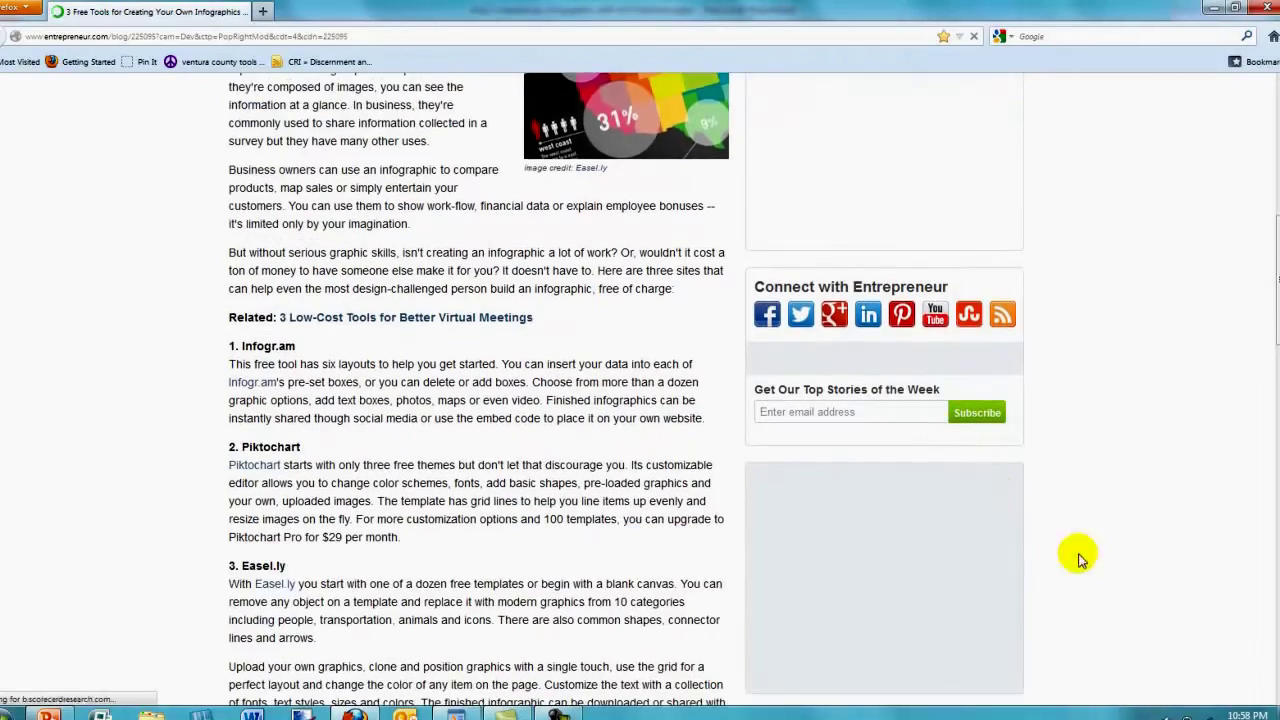
scroll(1077, 557, down, 1)
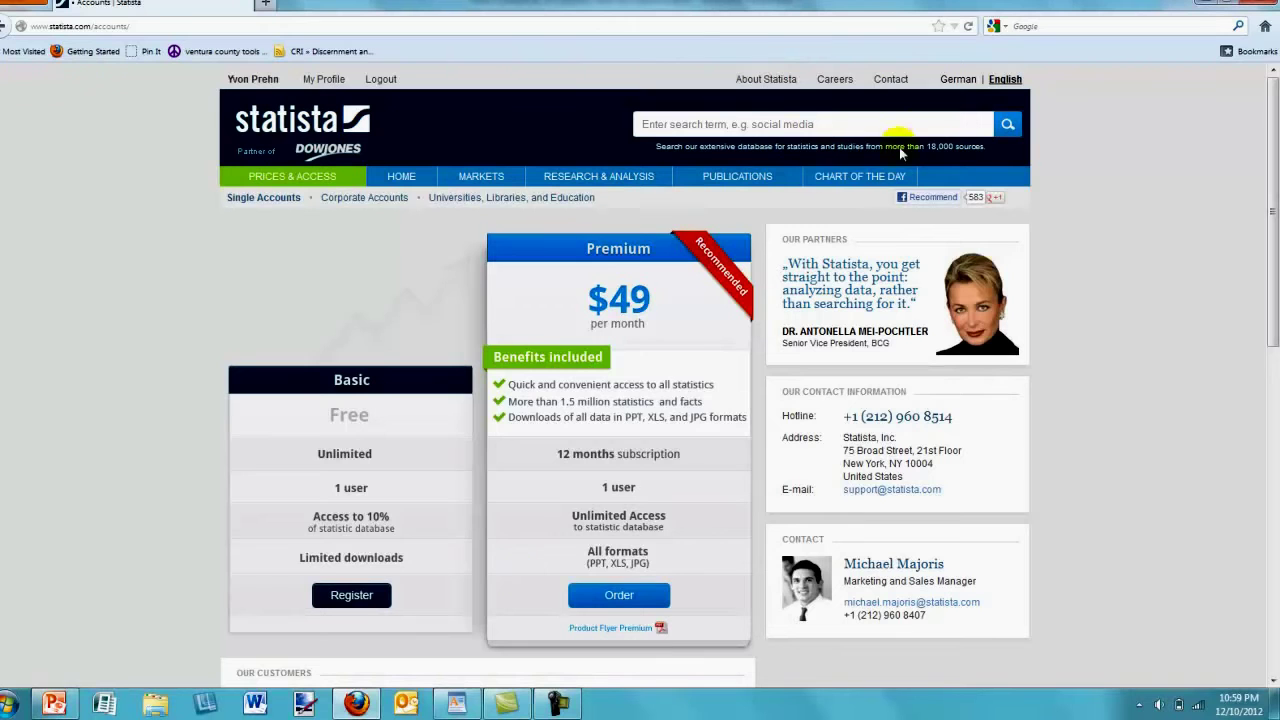
Search Statista for 'church attend' and open the Church attendance of Americans 2011 chart
click(822, 126)
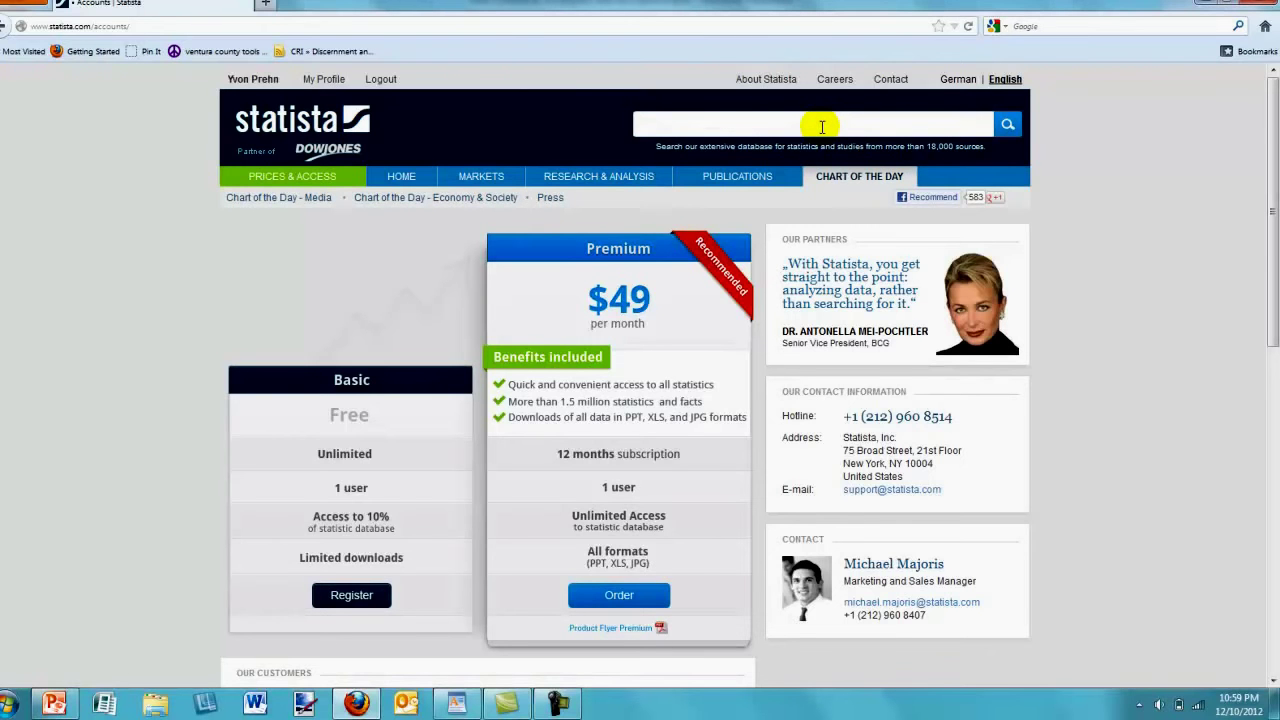
text(church attend)
click(687, 180)
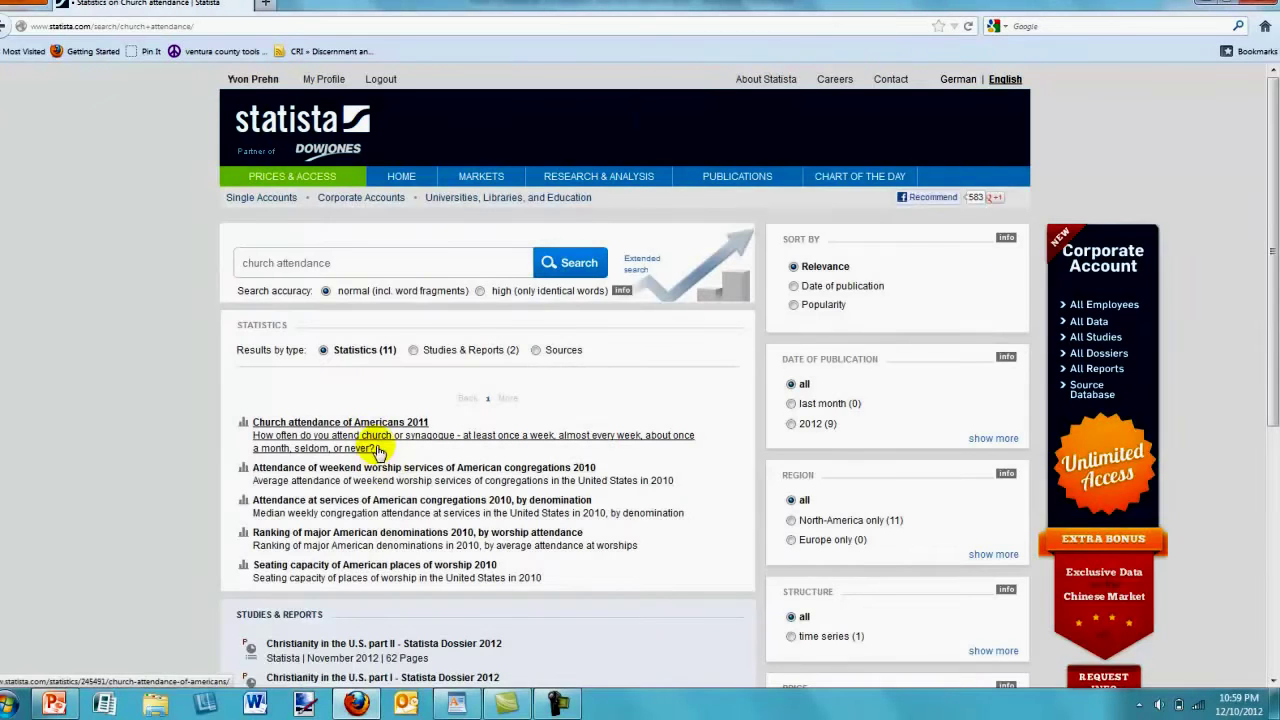
click(321, 440)
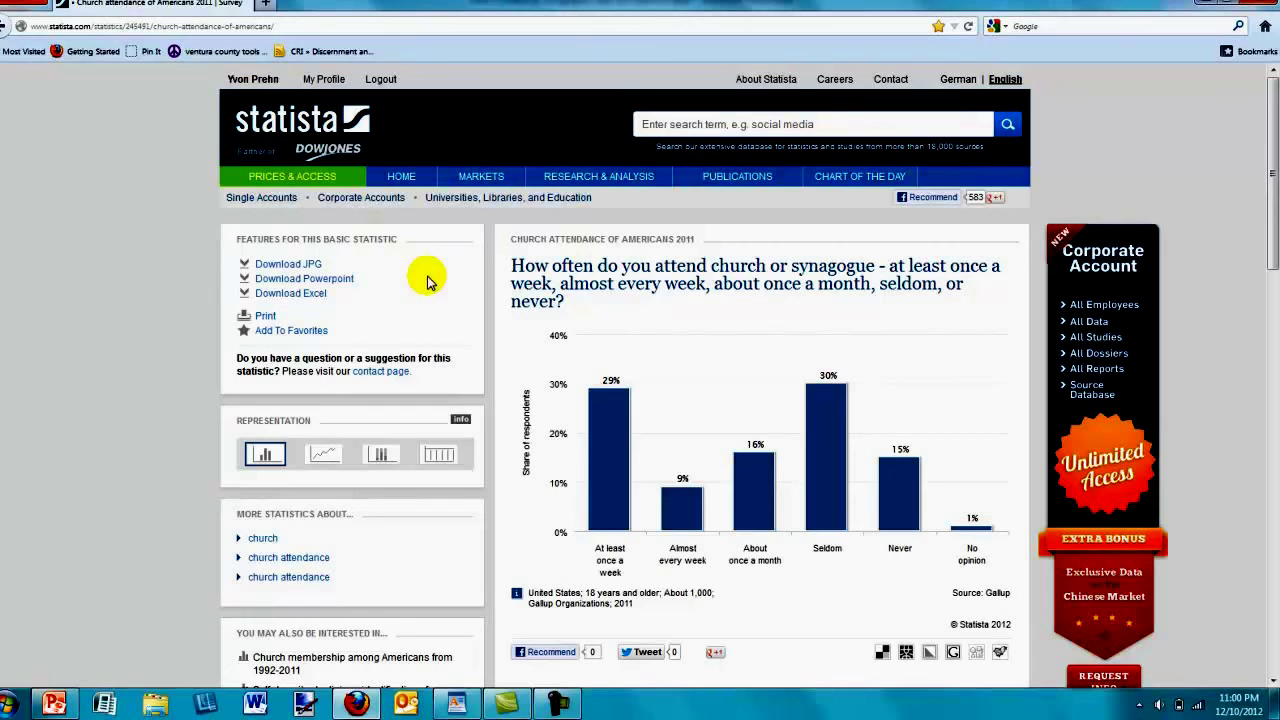
Open the Christmas traditions in the U.S. 2010 survey and check the 65% religious services bar
click(837, 125)
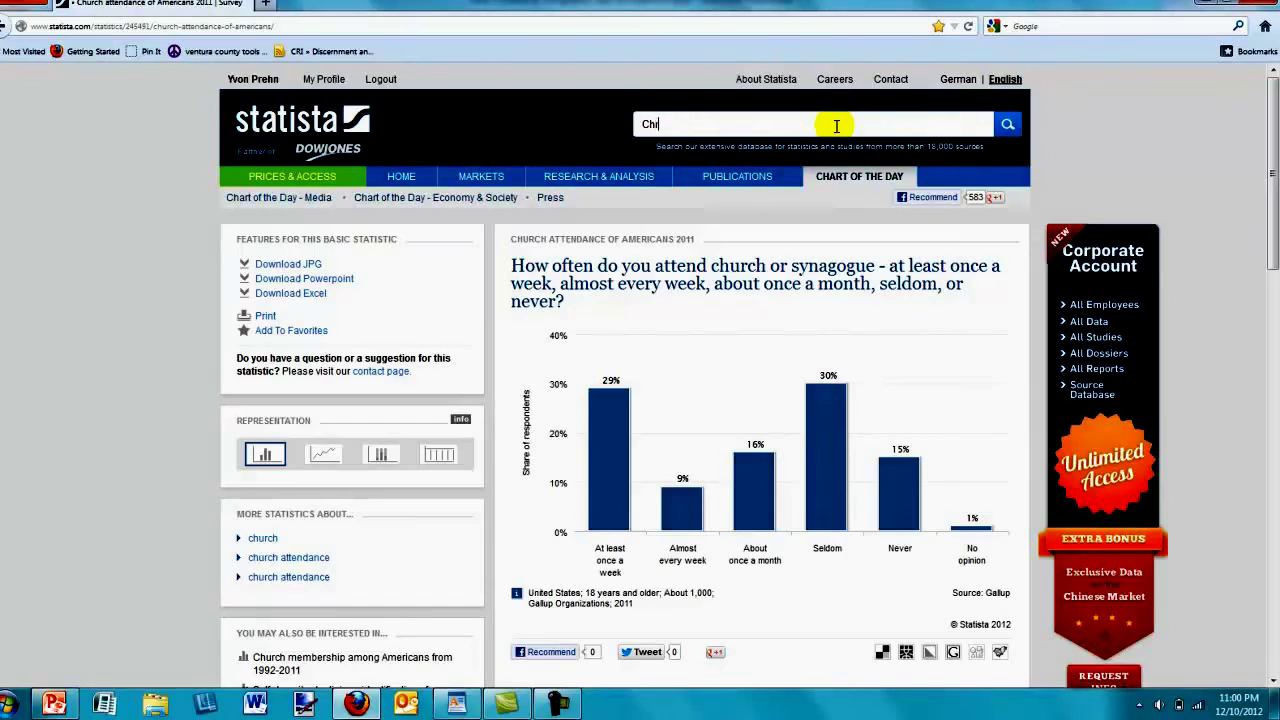
text(Chr)
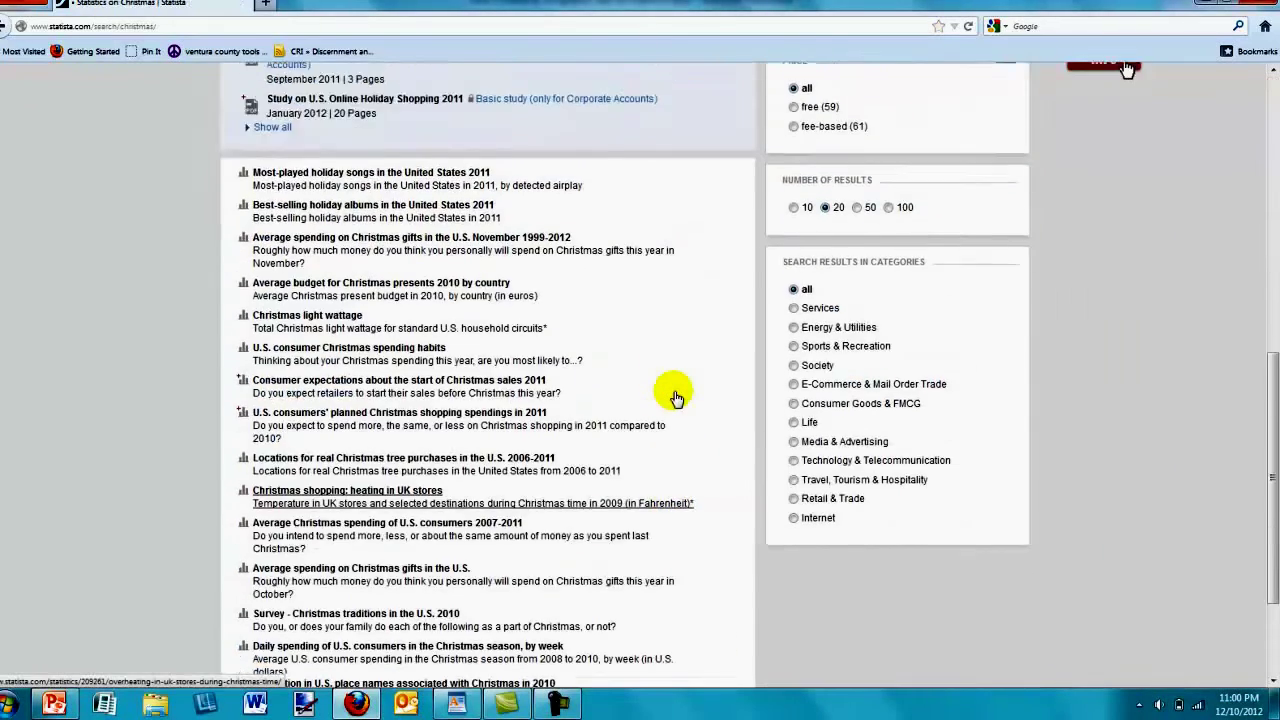
scroll(620, 391, up, 3)
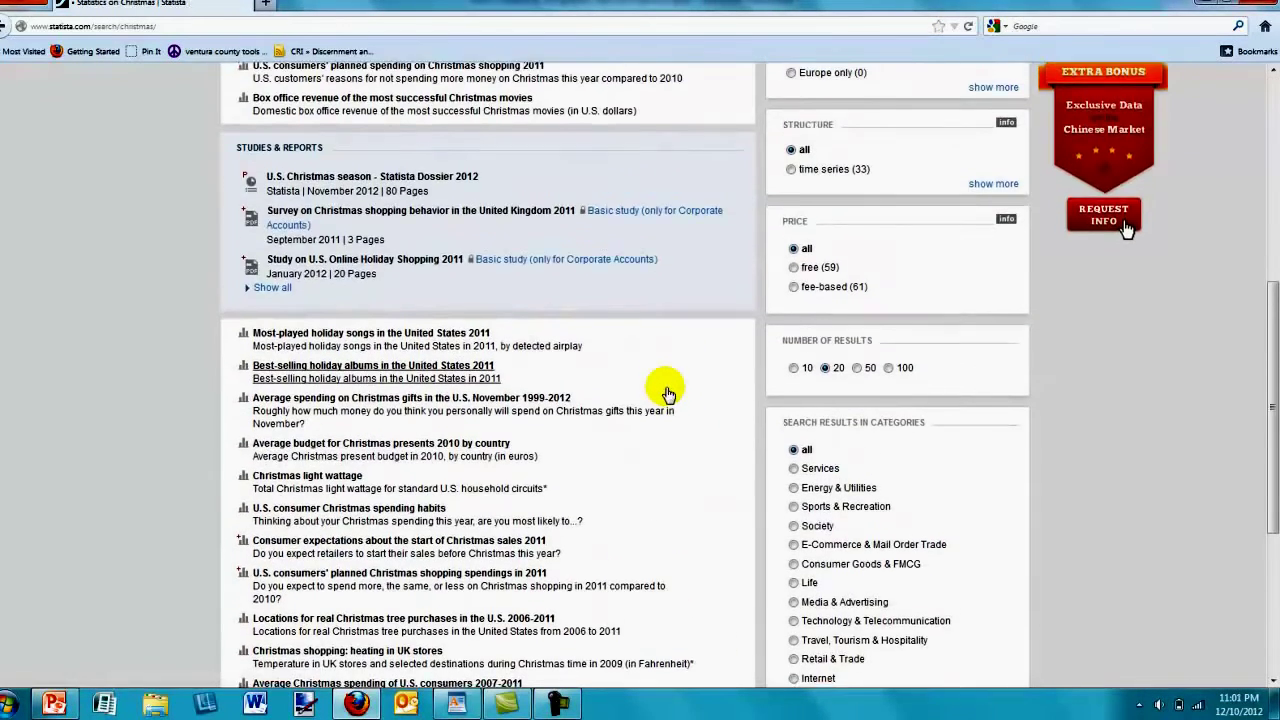
scroll(667, 393, down, 5)
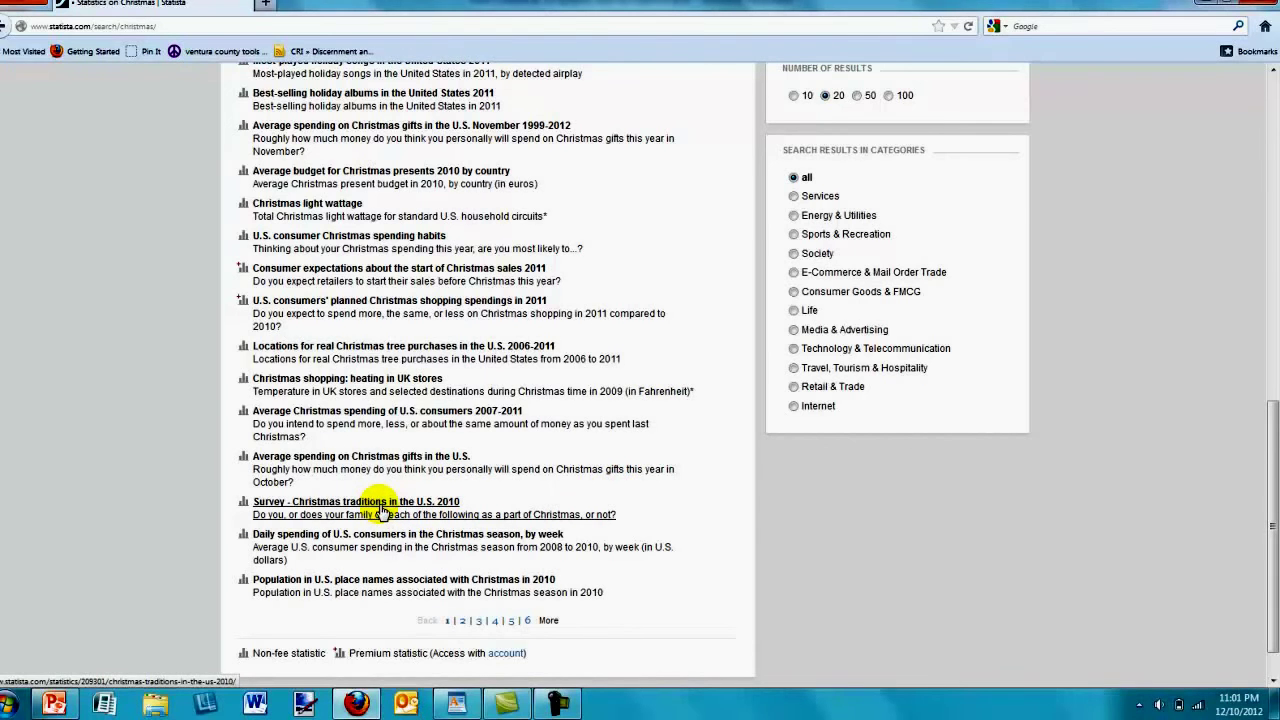
click(381, 510)
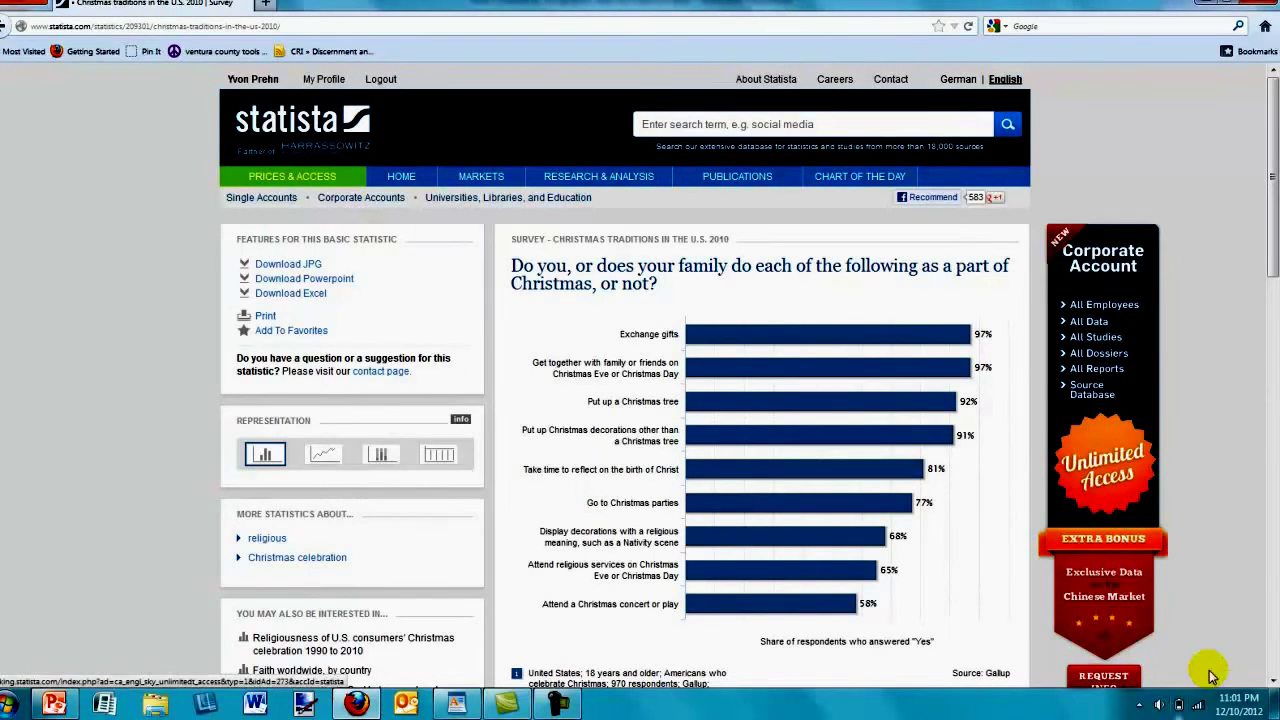
click(1272, 683)
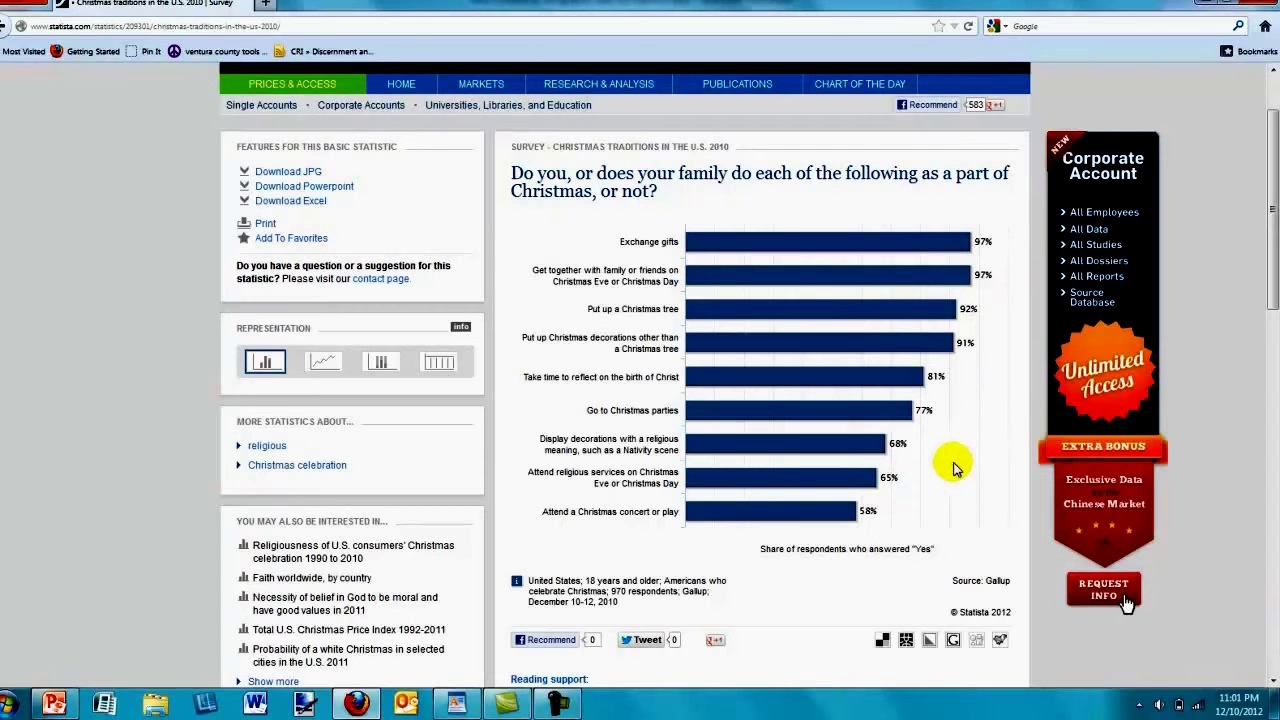
mouse_move(748, 486)
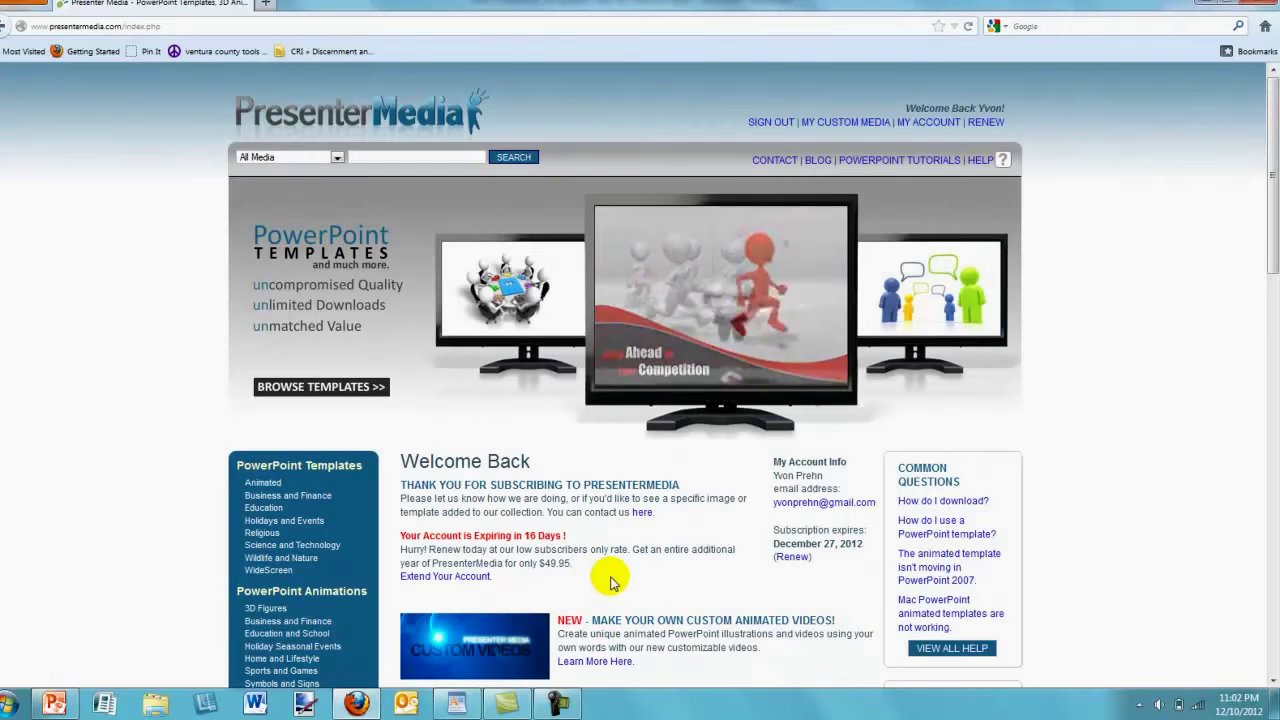
Search PresenterMedia's Presentation Clipart for 'christmas'
scroll(610, 583, down, 1)
scroll(615, 583, down, 3)
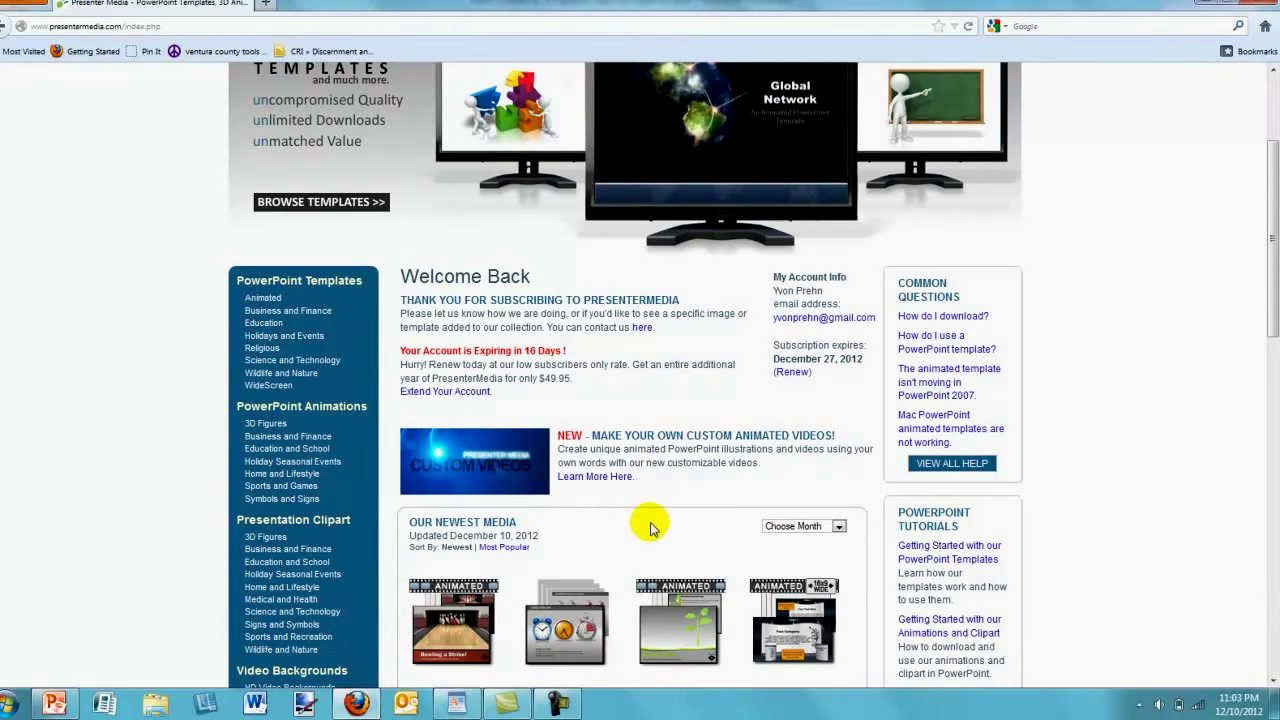
drag(1274, 320, 1260, 286)
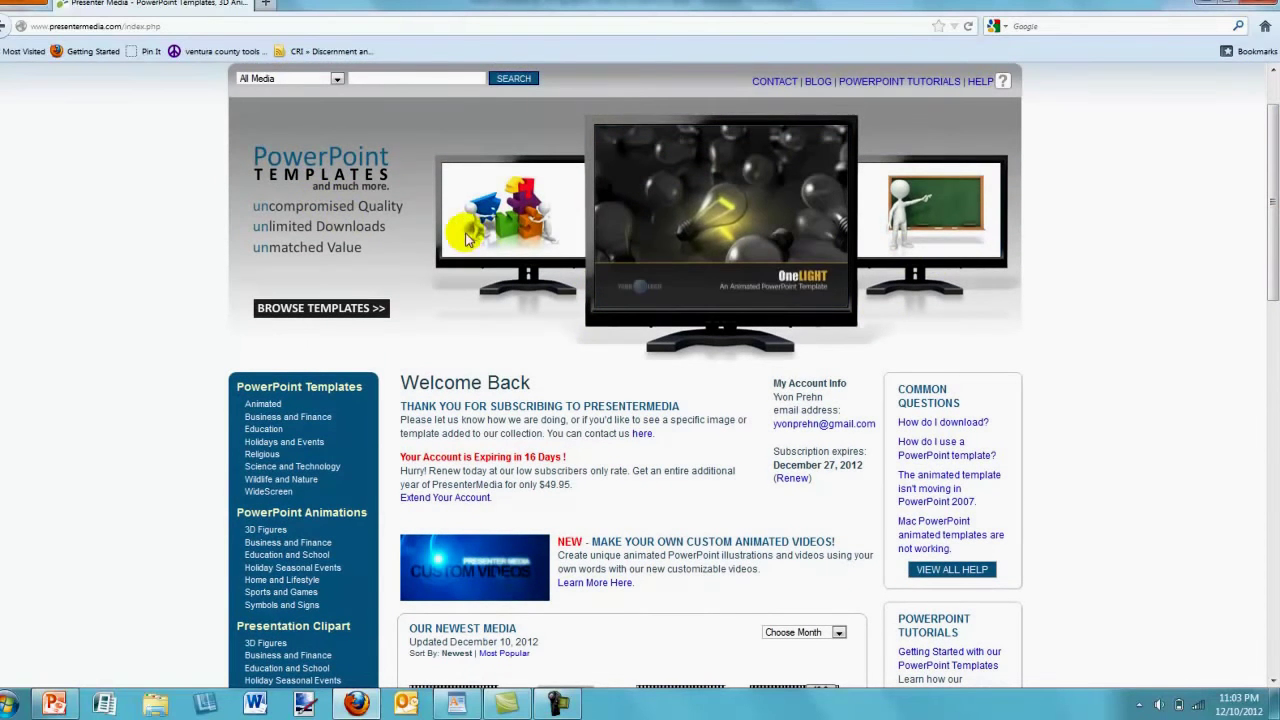
click(336, 84)
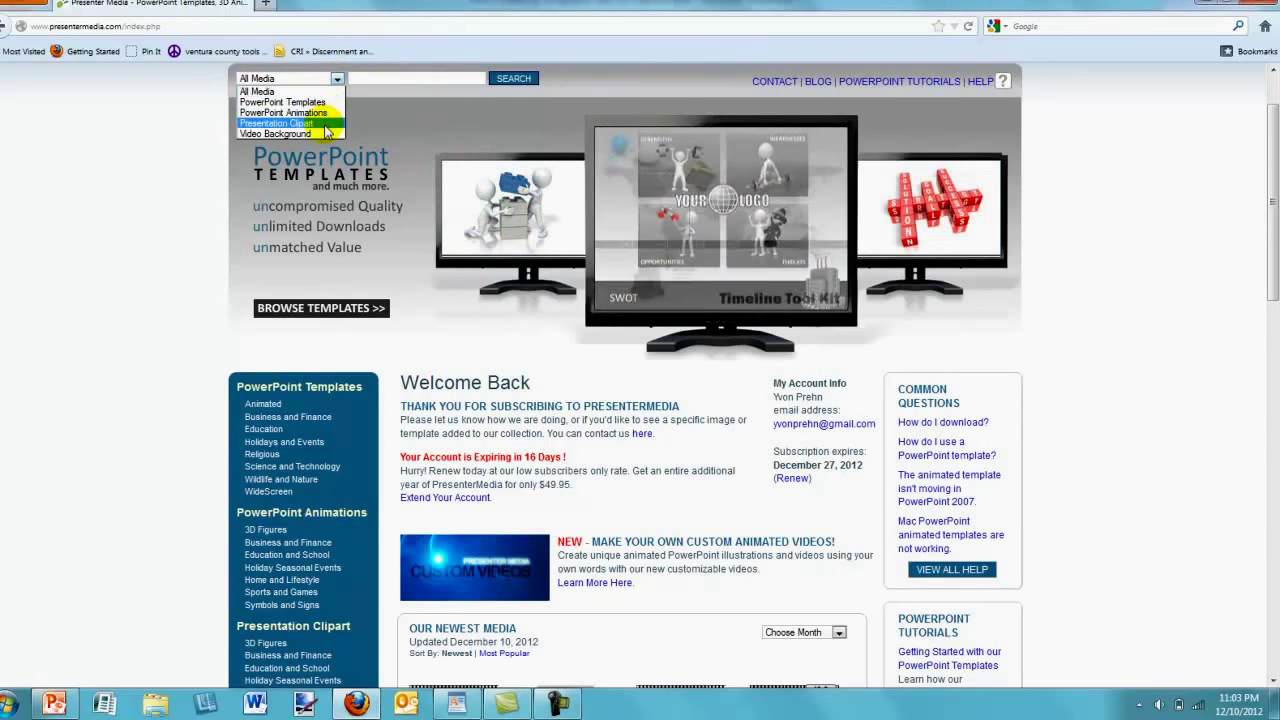
click(323, 122)
click(371, 80)
text(christmas)
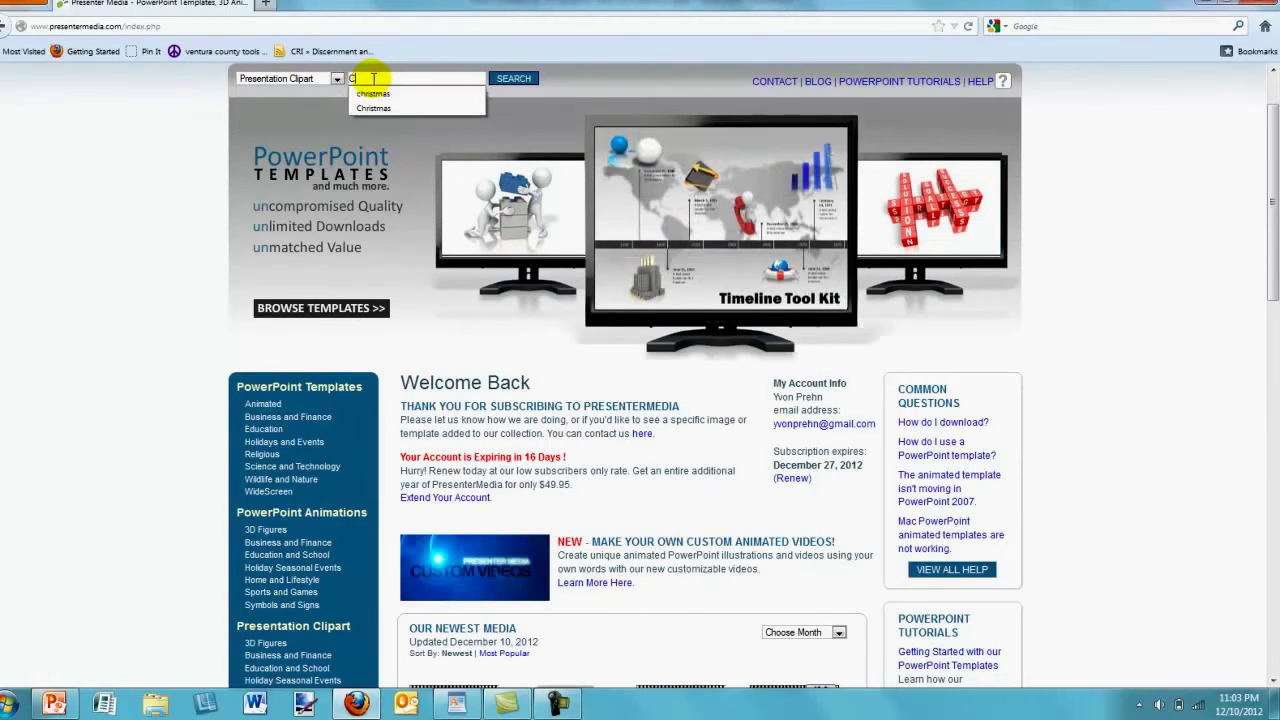
key(Return)
Browse page 2 of the Christmas clipart results, including the Santa figures
scroll(1052, 594, down, 5)
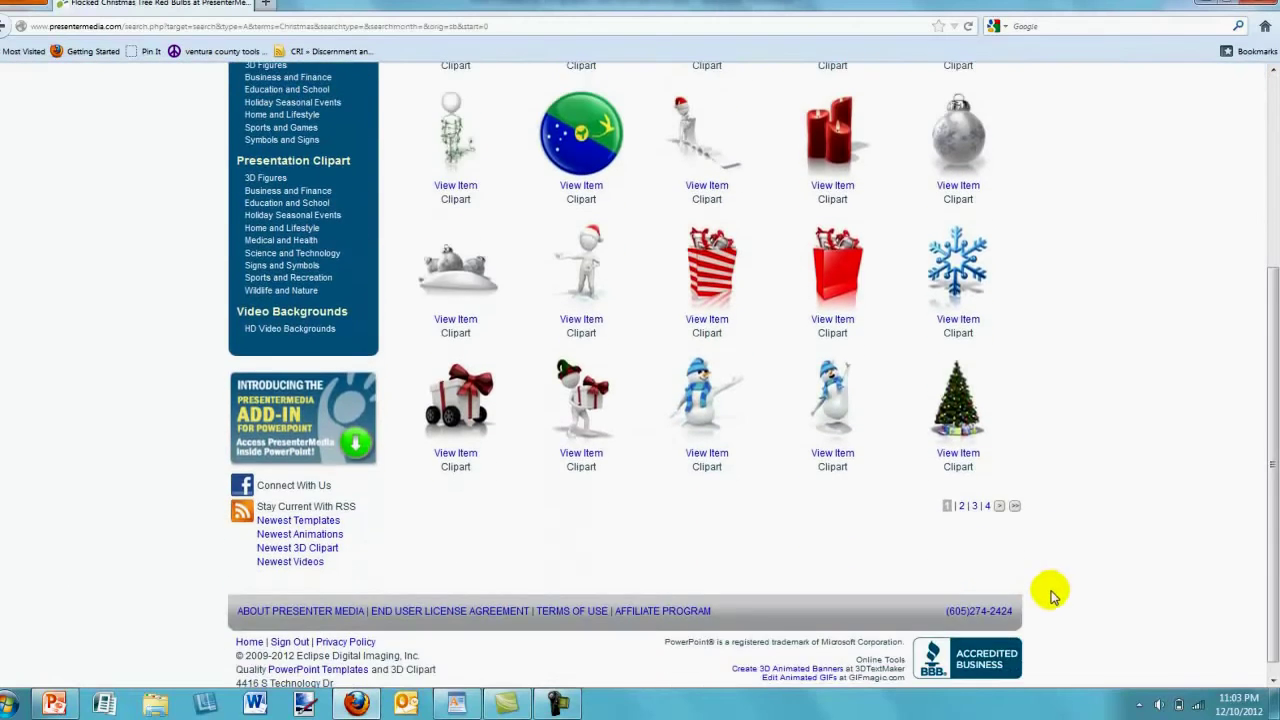
click(963, 506)
scroll(1060, 518, down, 2)
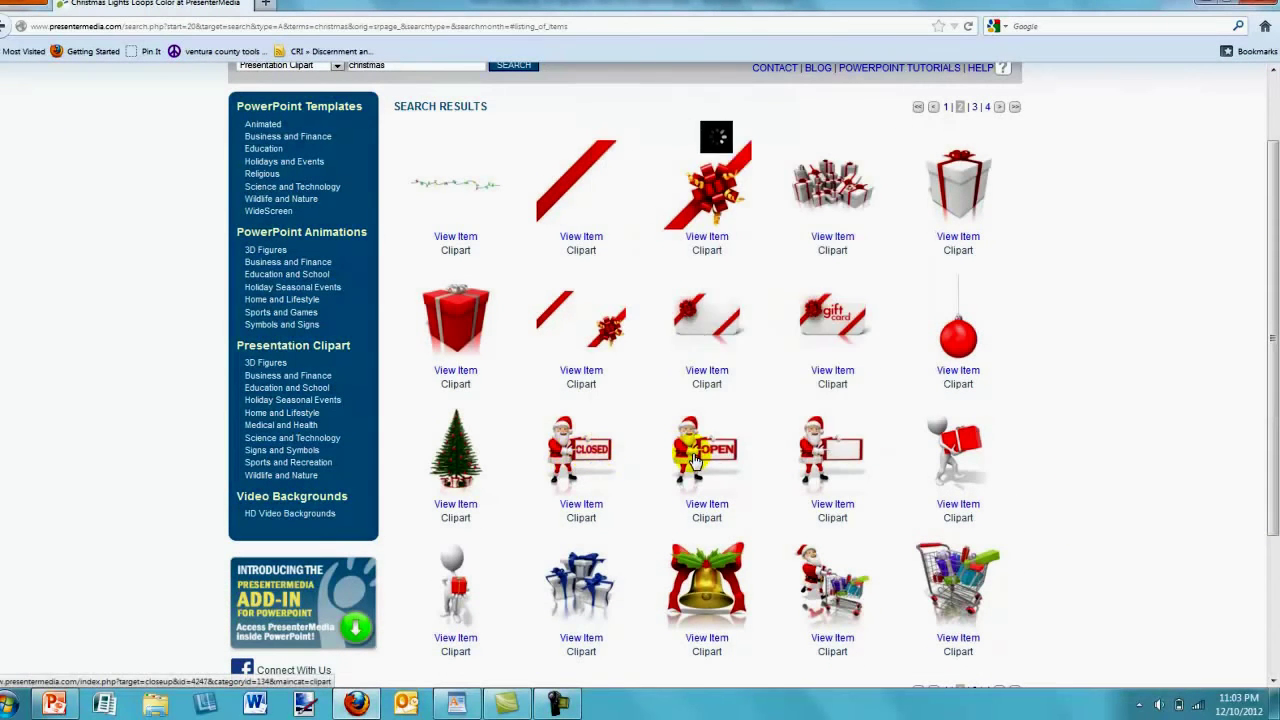
mouse_move(695, 458)
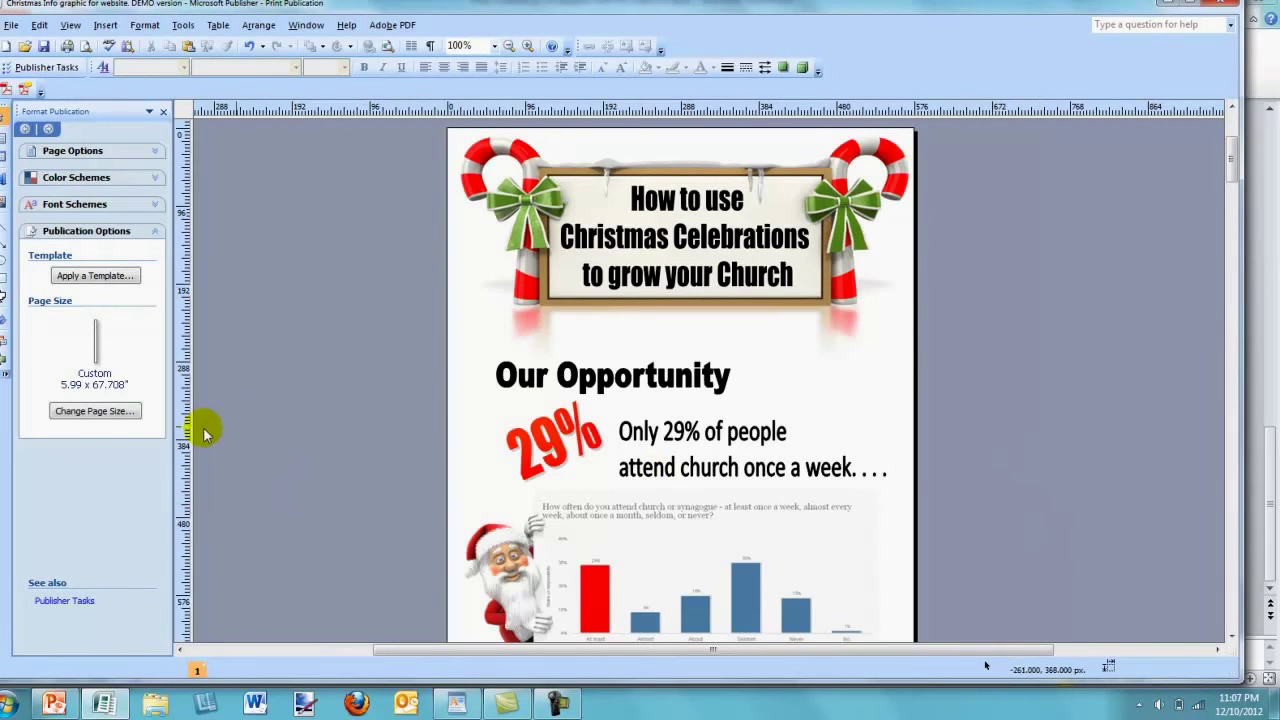
Change the page size to a custom 575 × 6500 px
click(110, 416)
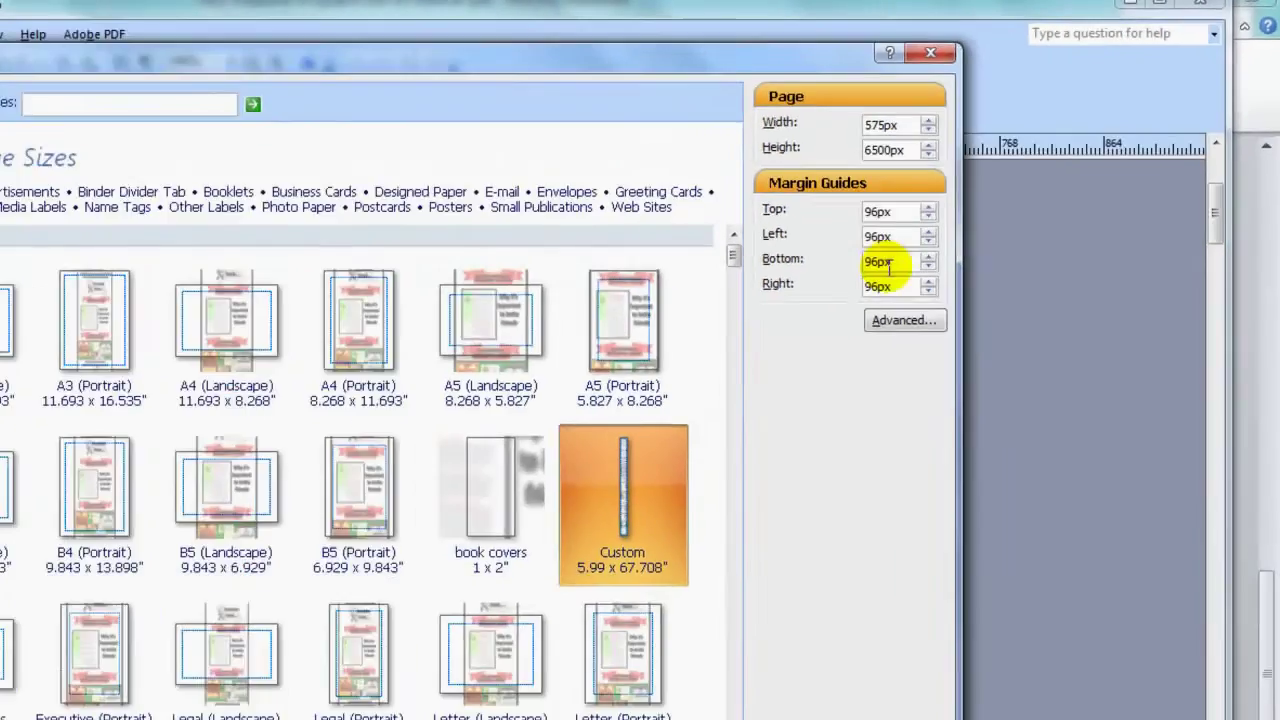
click(973, 415)
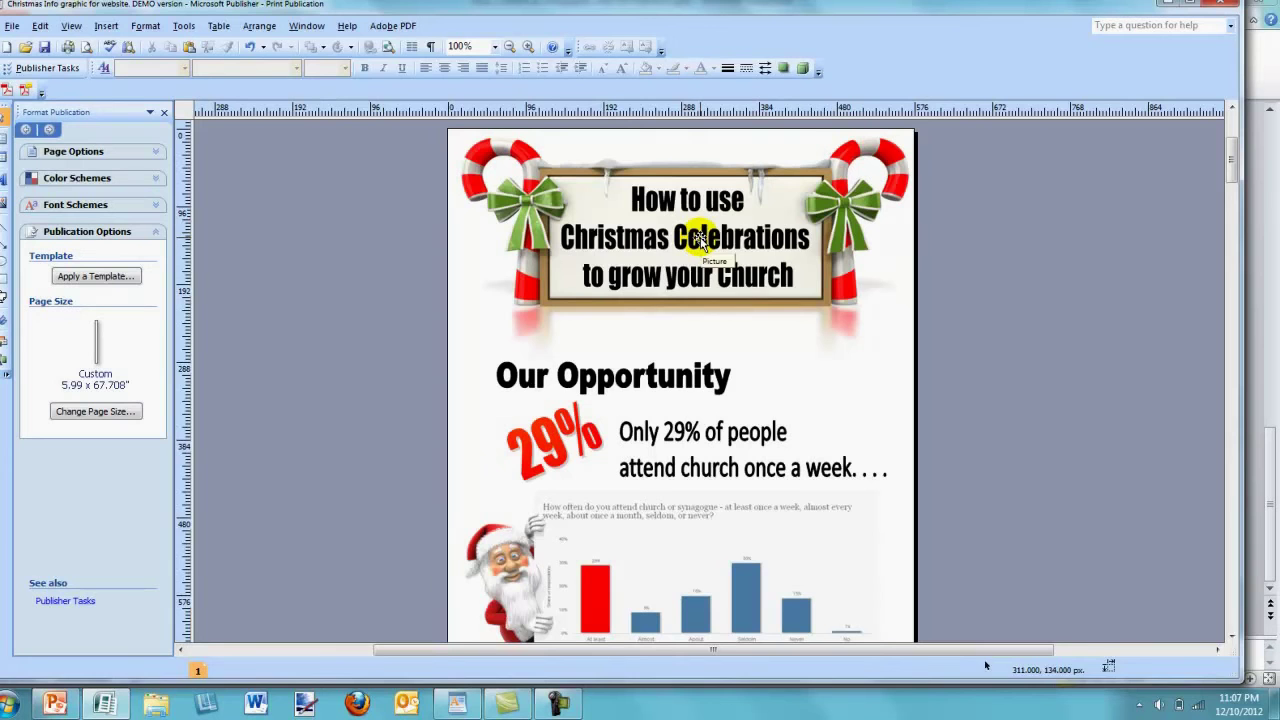
click(700, 240)
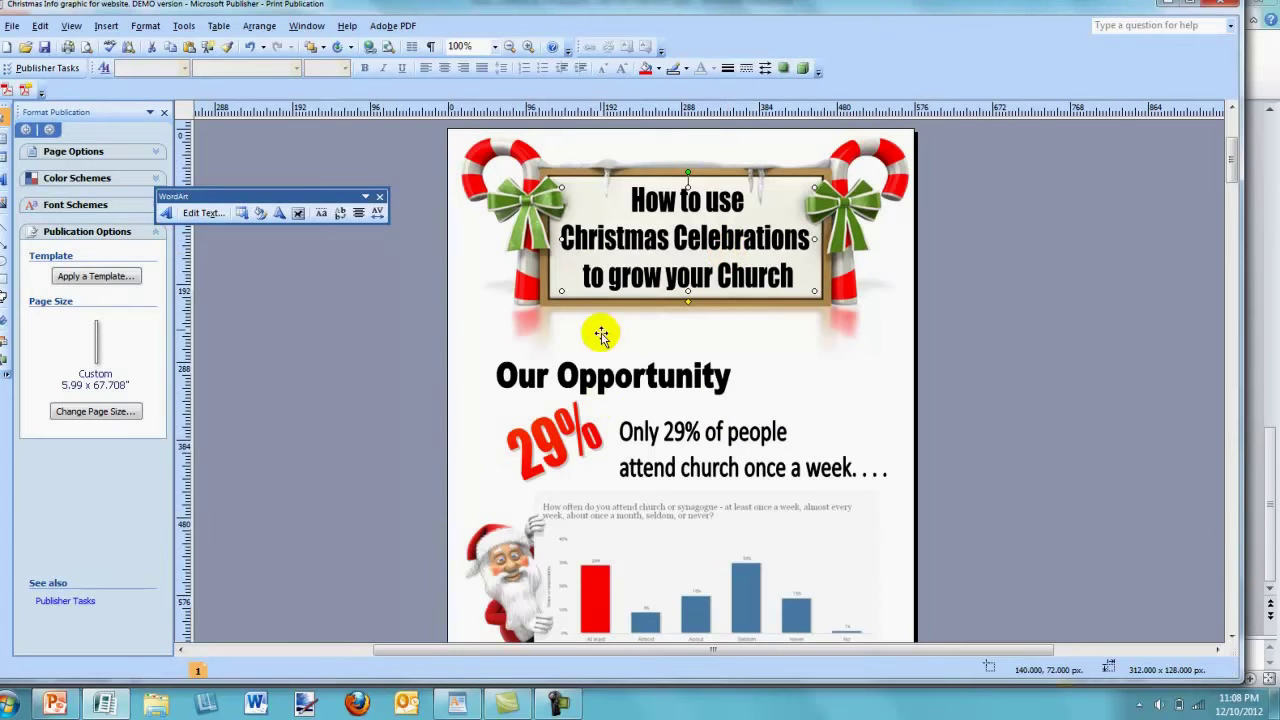
drag(602, 385, 540, 359)
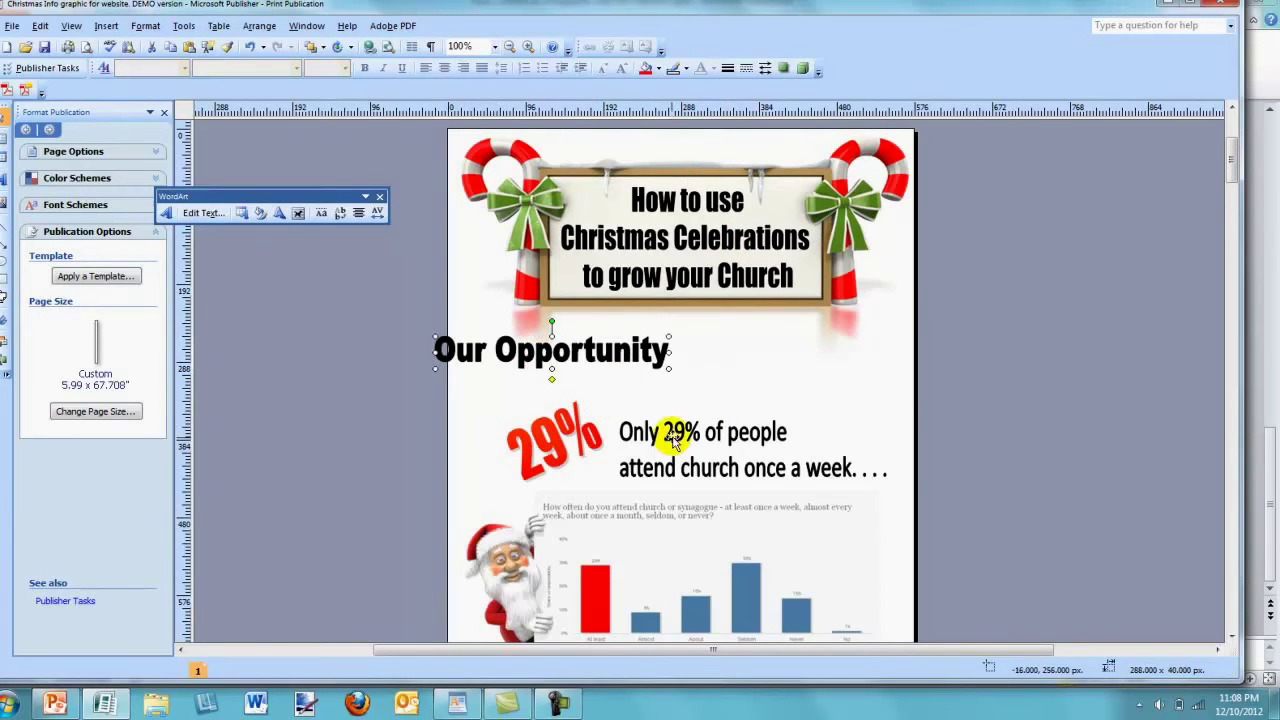
click(735, 420)
drag(640, 450, 700, 438)
drag(553, 440, 527, 426)
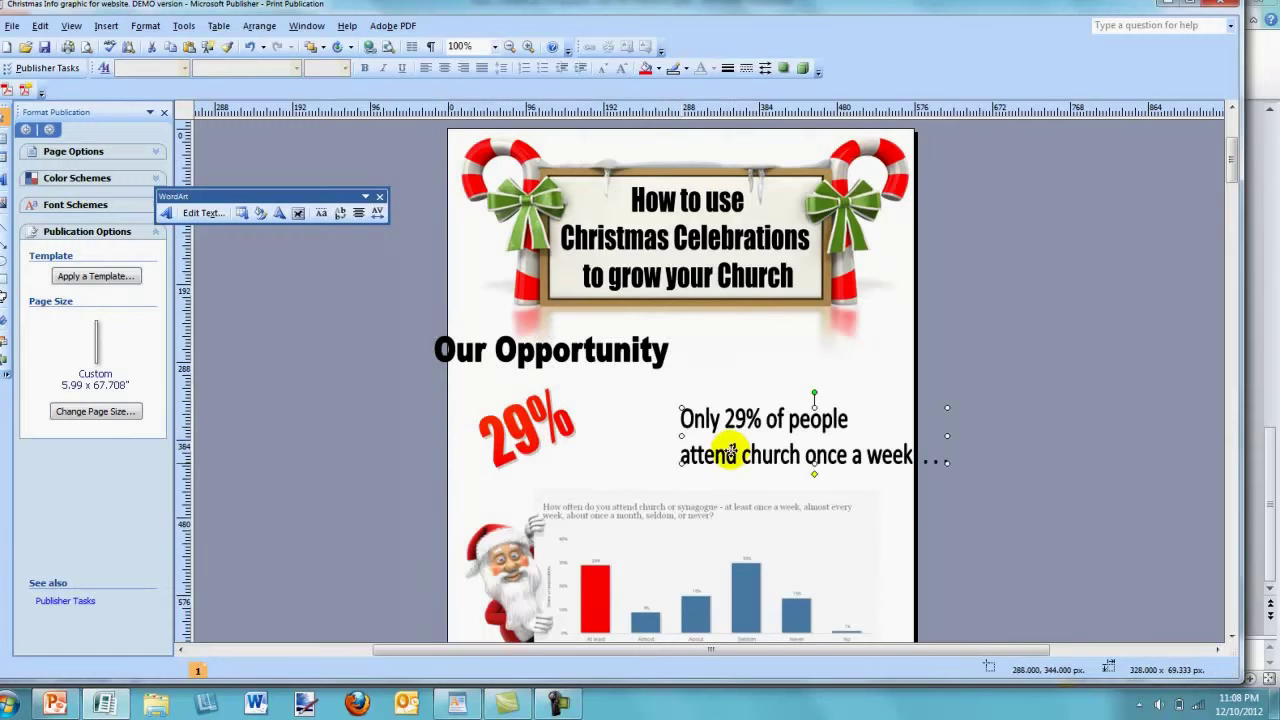
key(ctrl+z)
key(ctrl+z)
scroll(1000, 590, down, 2)
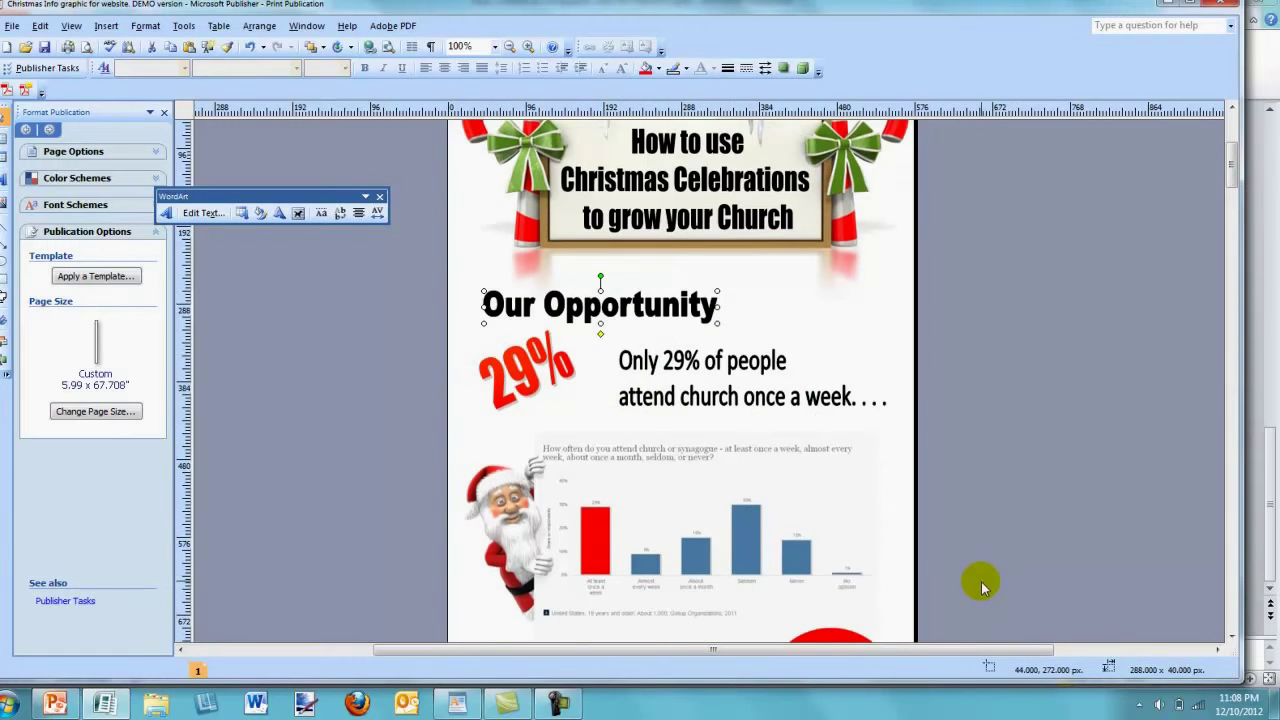
scroll(979, 590, down, 2)
scroll(979, 590, down, 2)
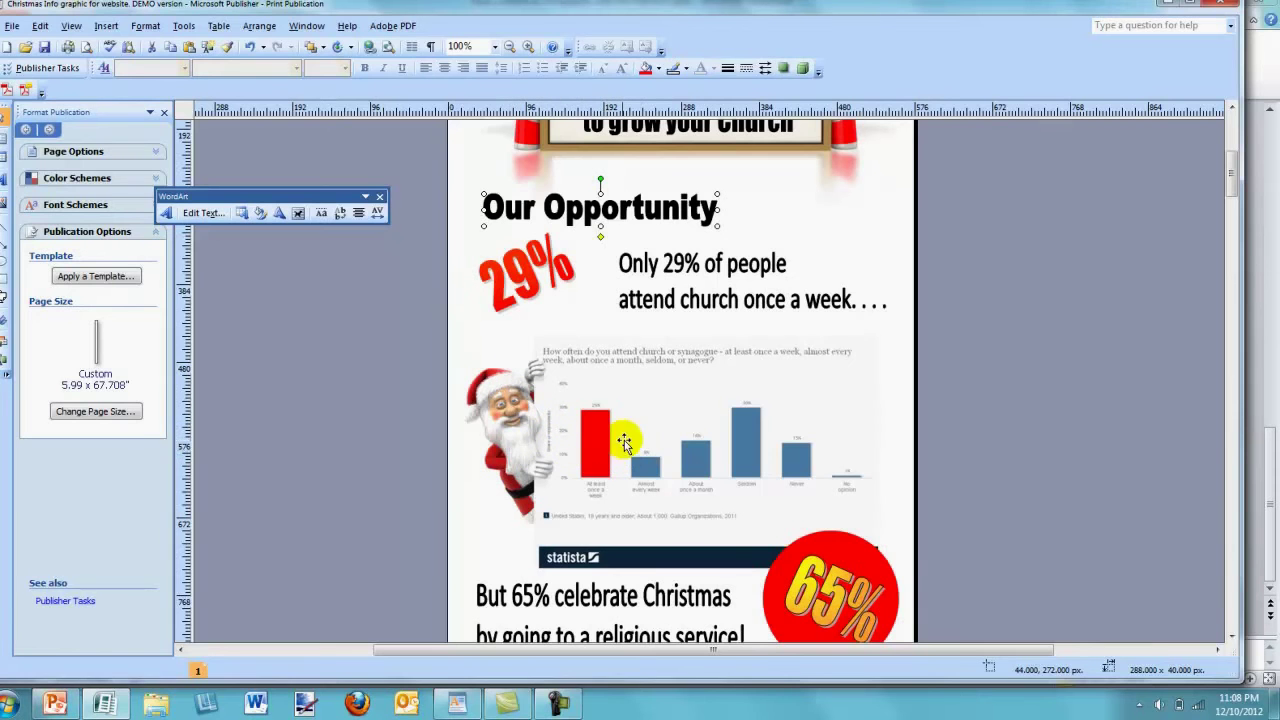
mouse_move(673, 449)
mouse_down()
mouse_move(730, 448)
mouse_move(668, 451)
mouse_up()
scroll(805, 490, down, 3)
scroll(838, 549, down, 8)
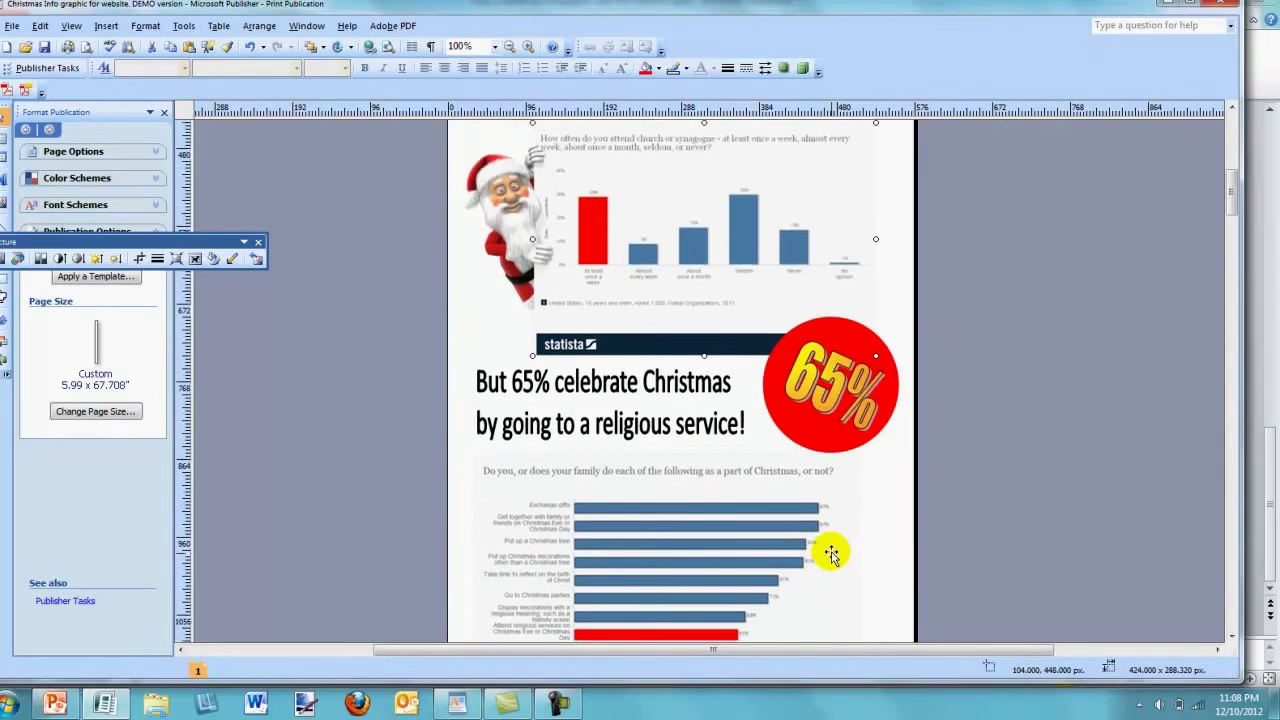
scroll(790, 585, down, 5)
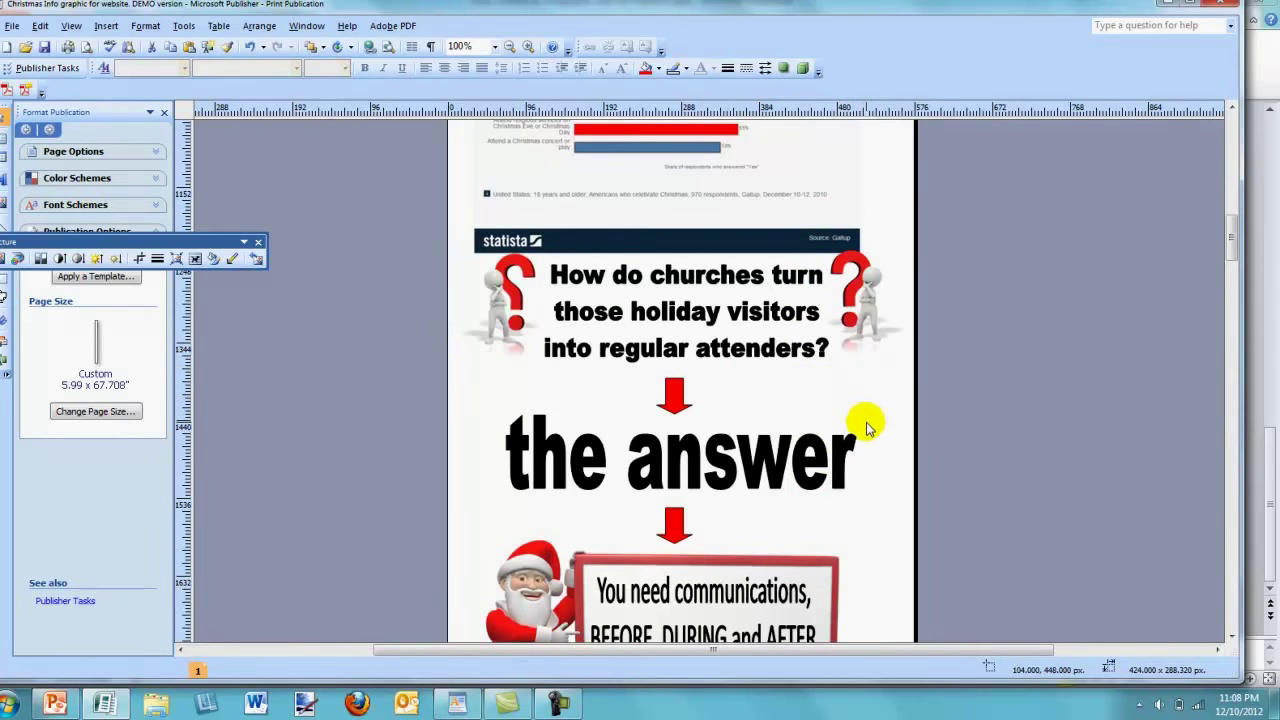
scroll(780, 517, down, 2)
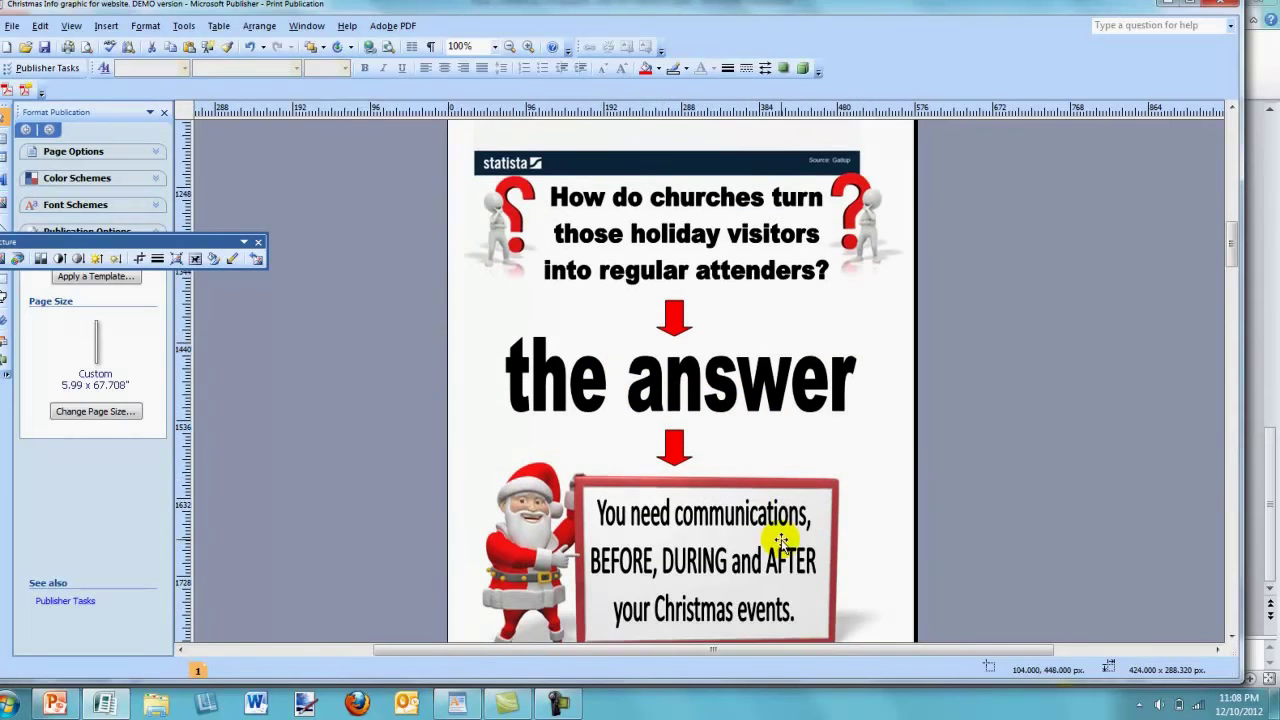
scroll(780, 540, down, 2)
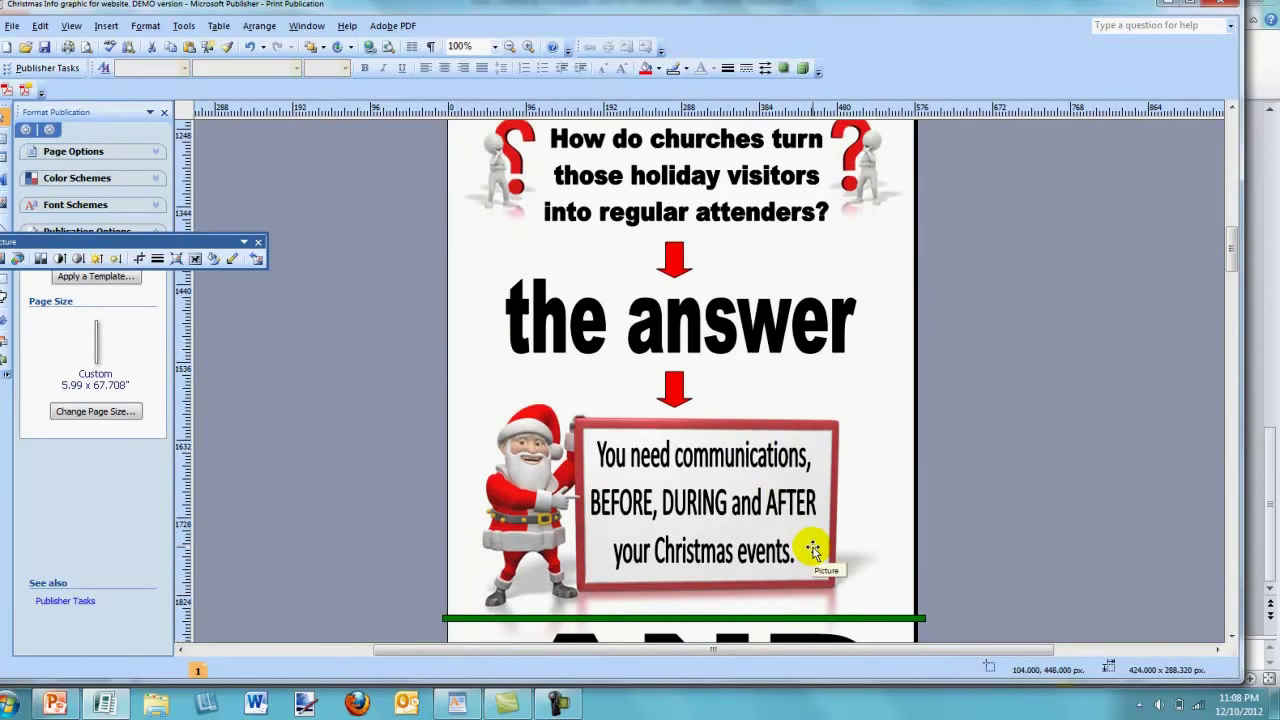
scroll(814, 550, down, 5)
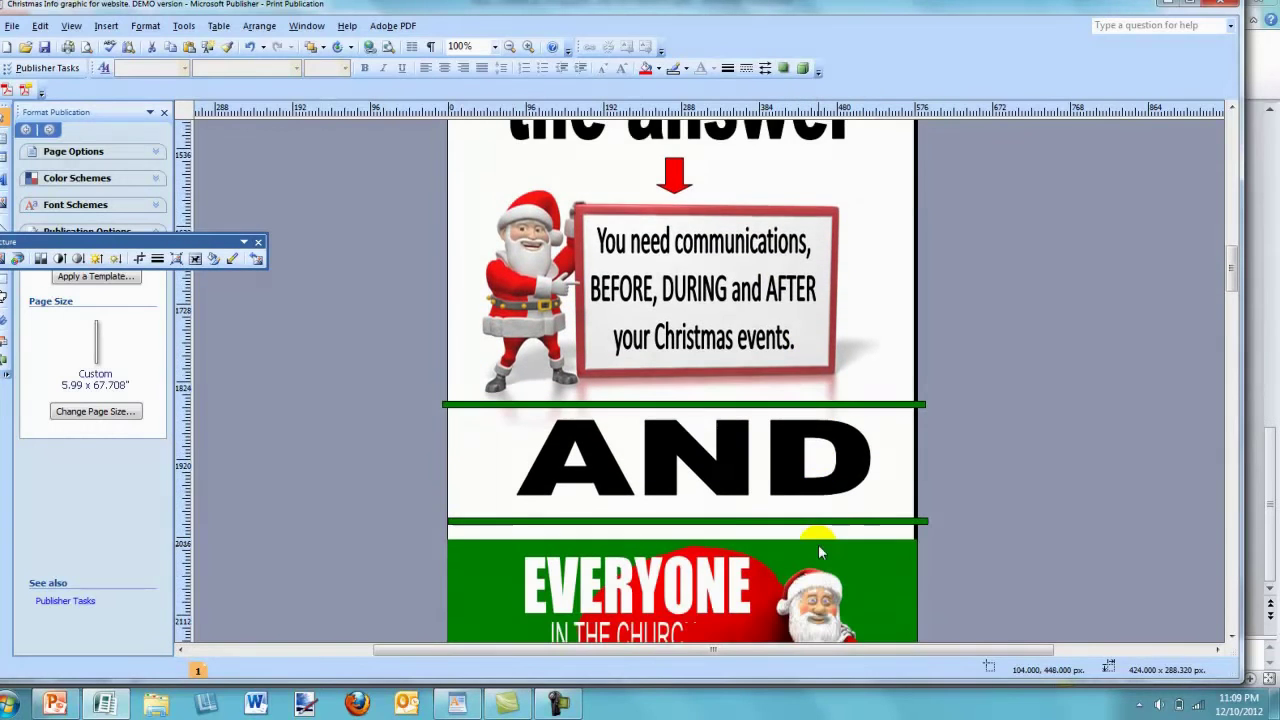
scroll(818, 544, down, 4)
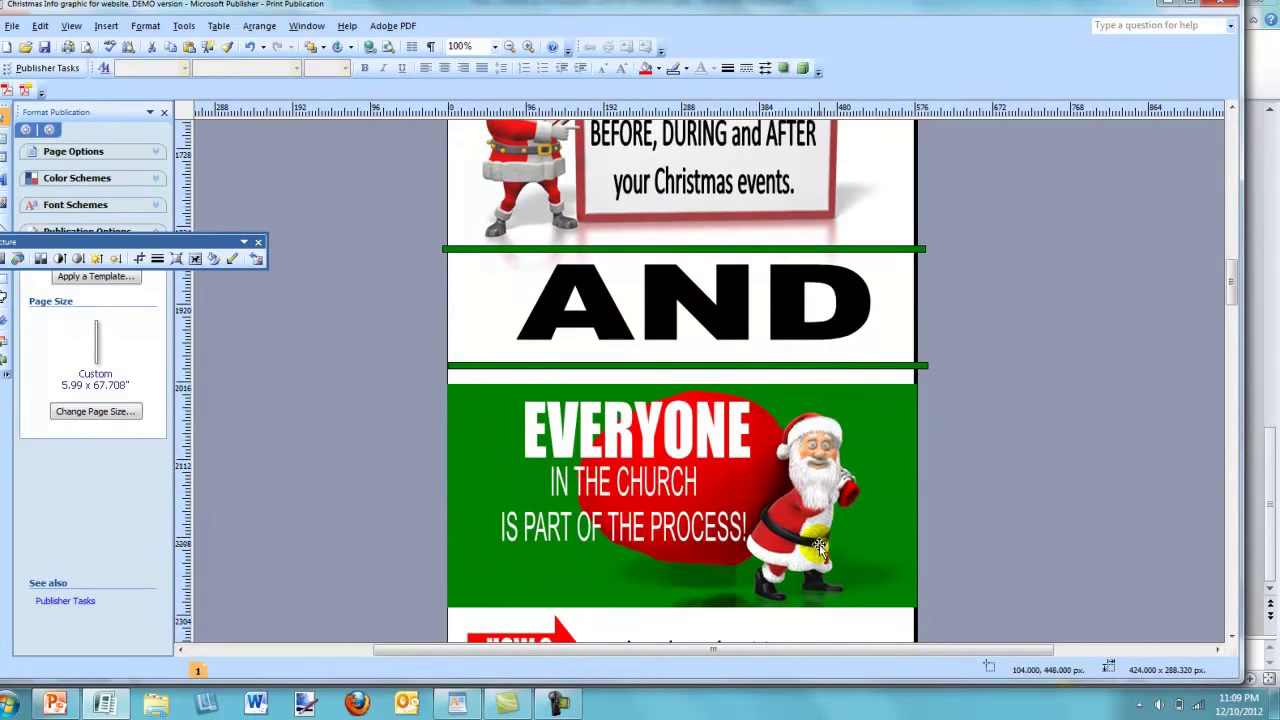
scroll(818, 545, down, 6)
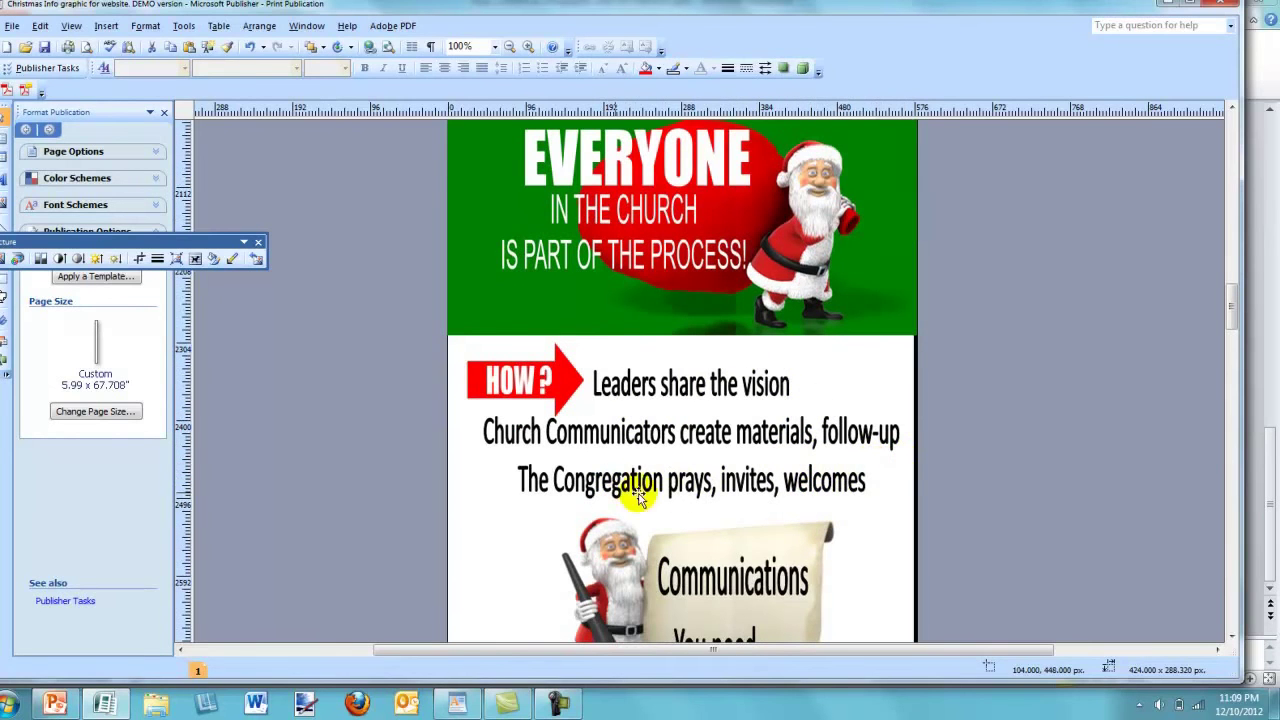
scroll(826, 500, down, 3)
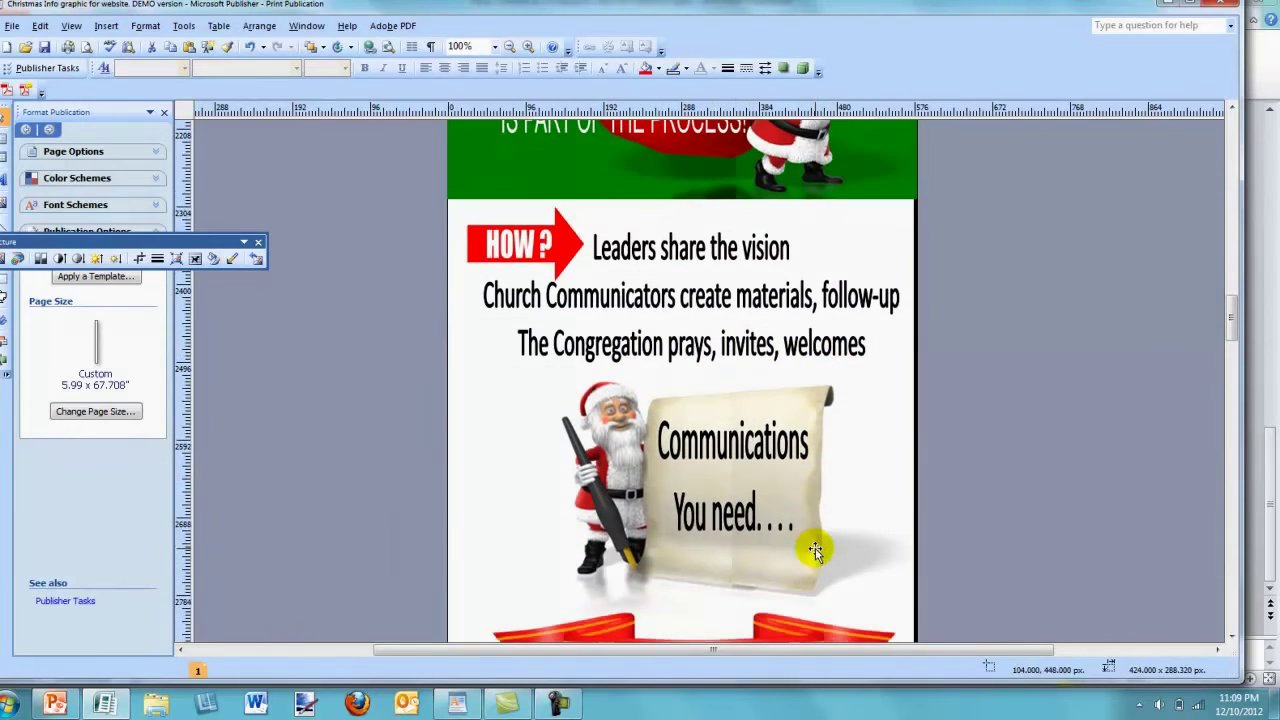
scroll(795, 502, down, 4)
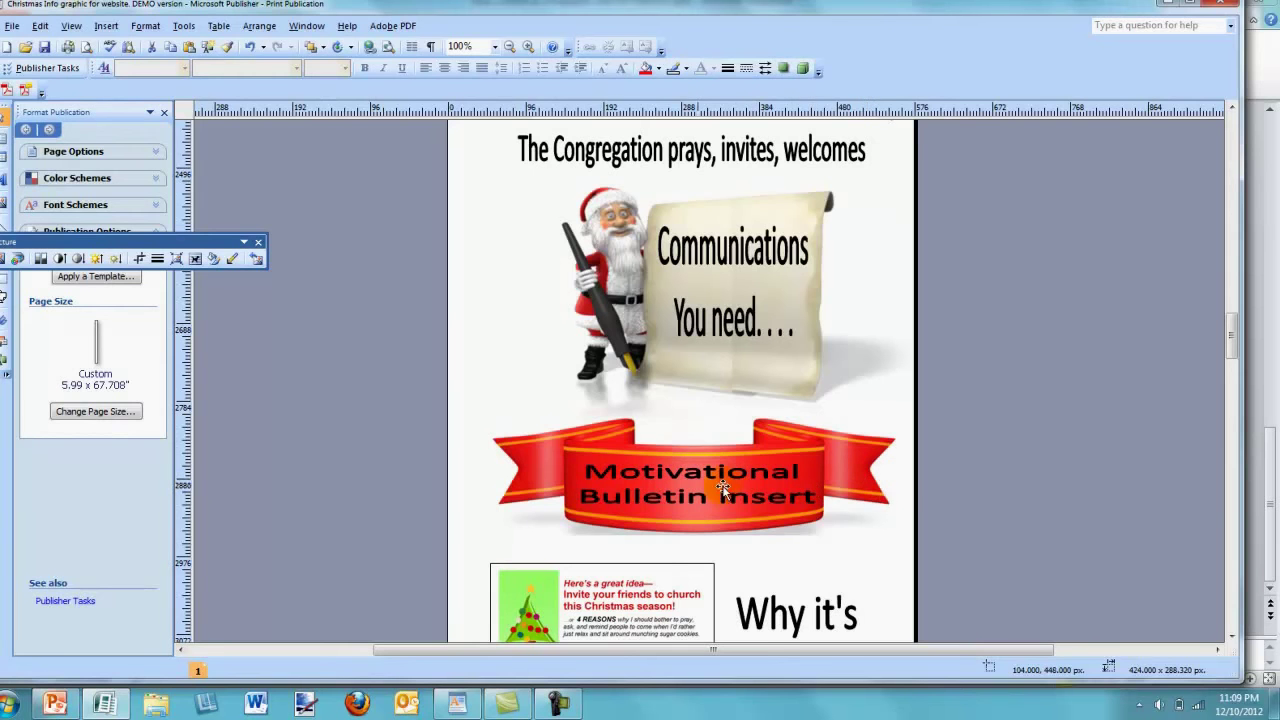
scroll(875, 530, down, 5)
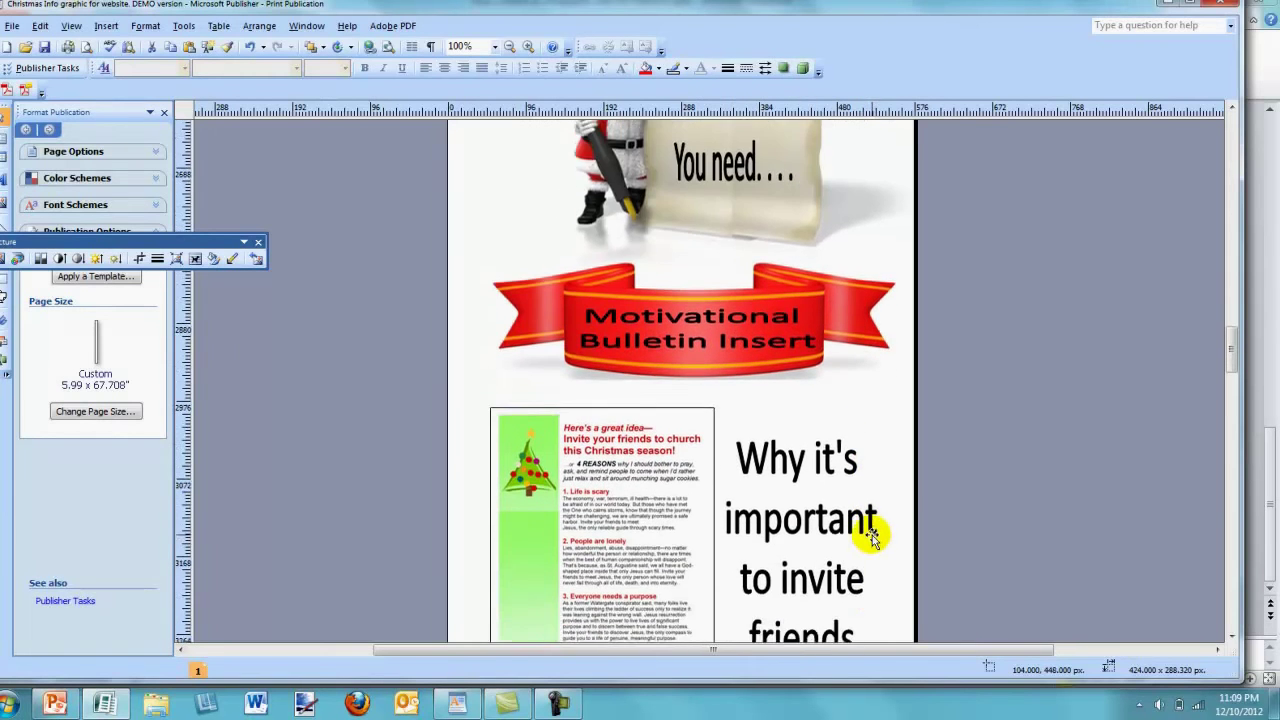
scroll(870, 540, down, 1)
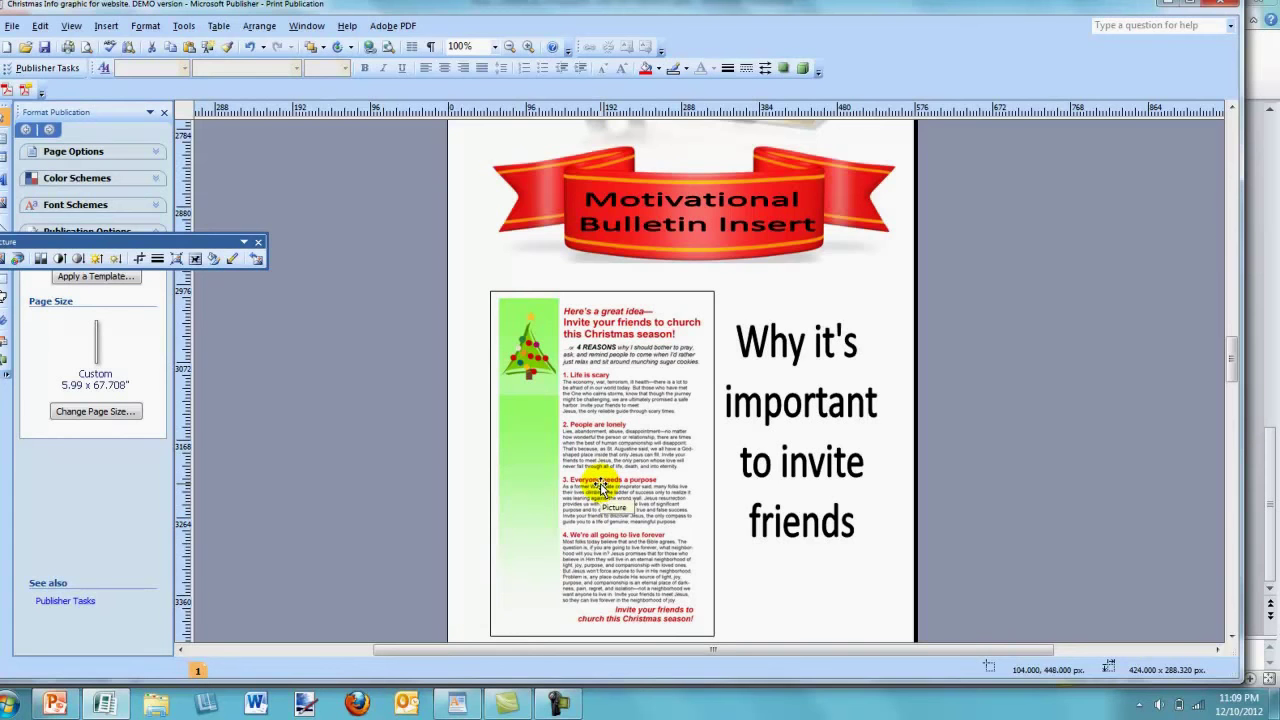
scroll(600, 485, down, 7)
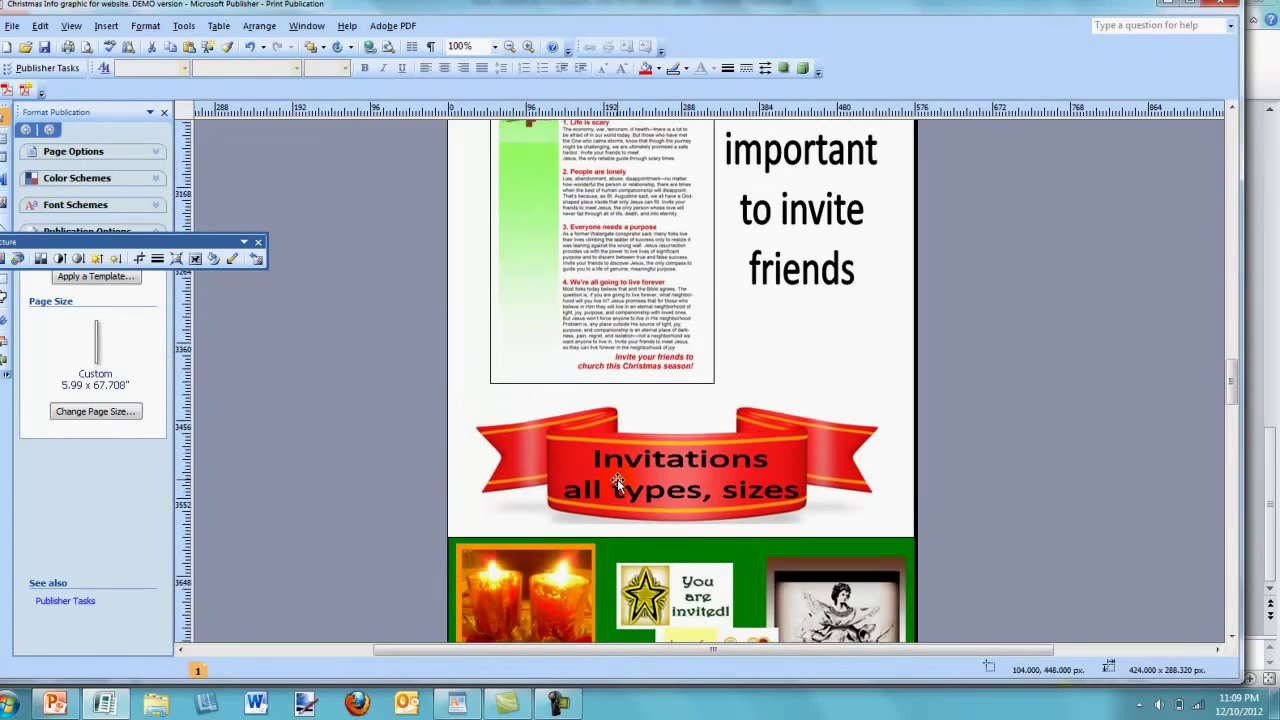
scroll(620, 488, down, 7)
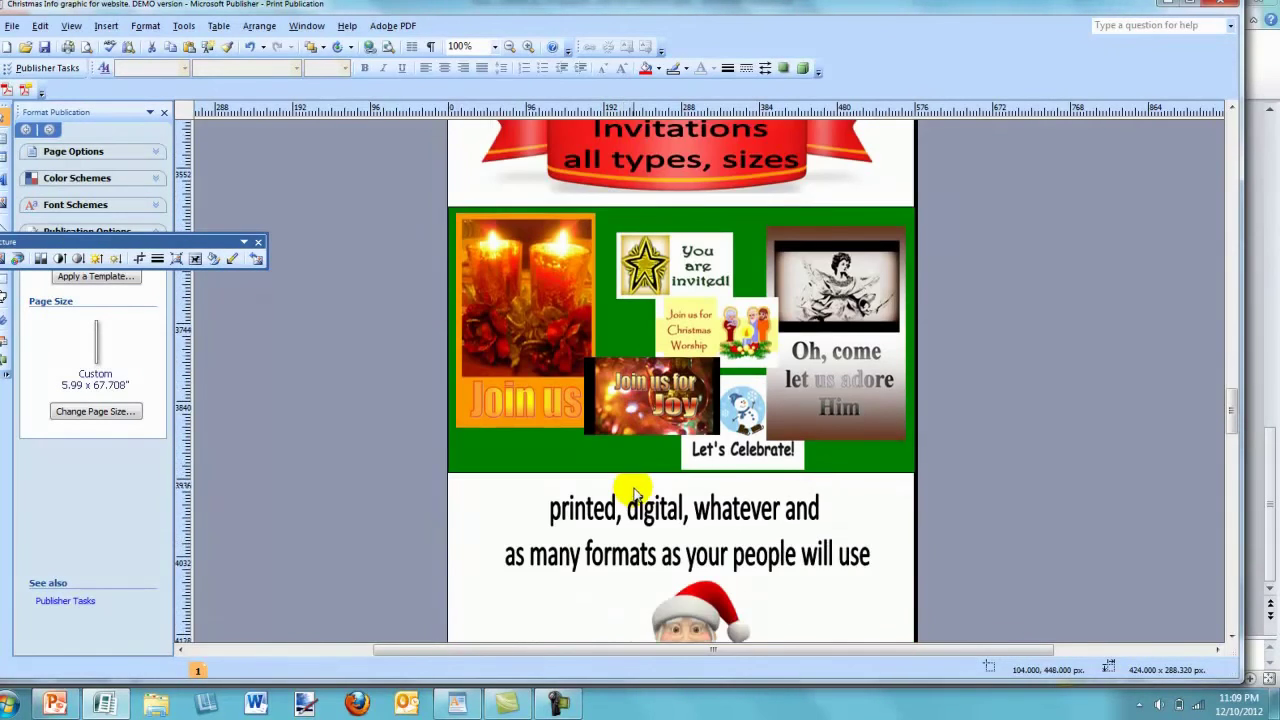
scroll(636, 500, down, 7)
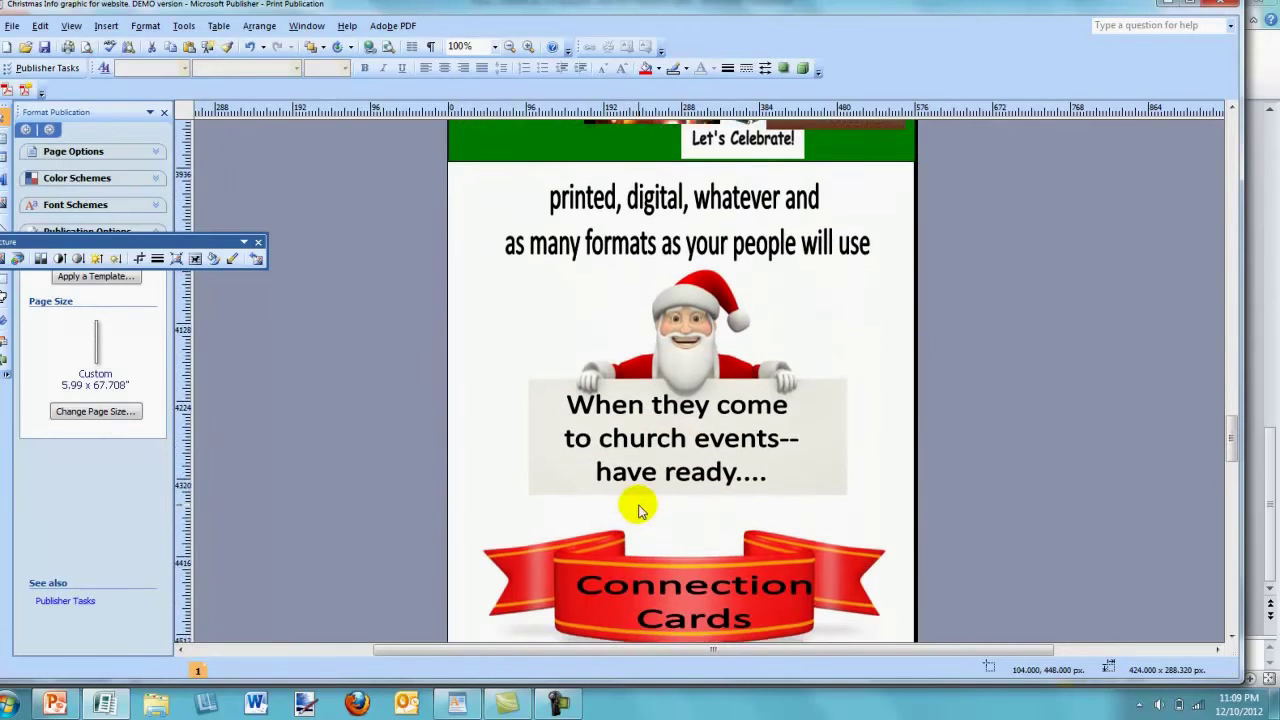
scroll(640, 520, down, 6)
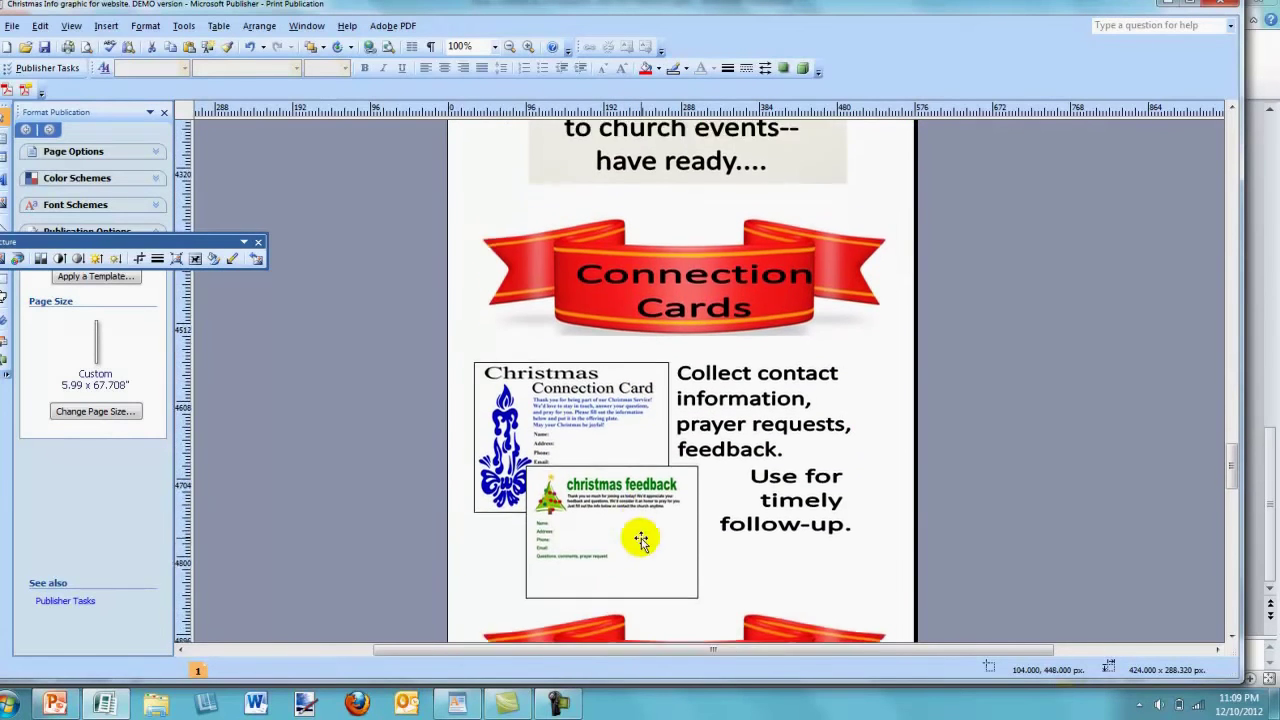
scroll(644, 540, down, 2)
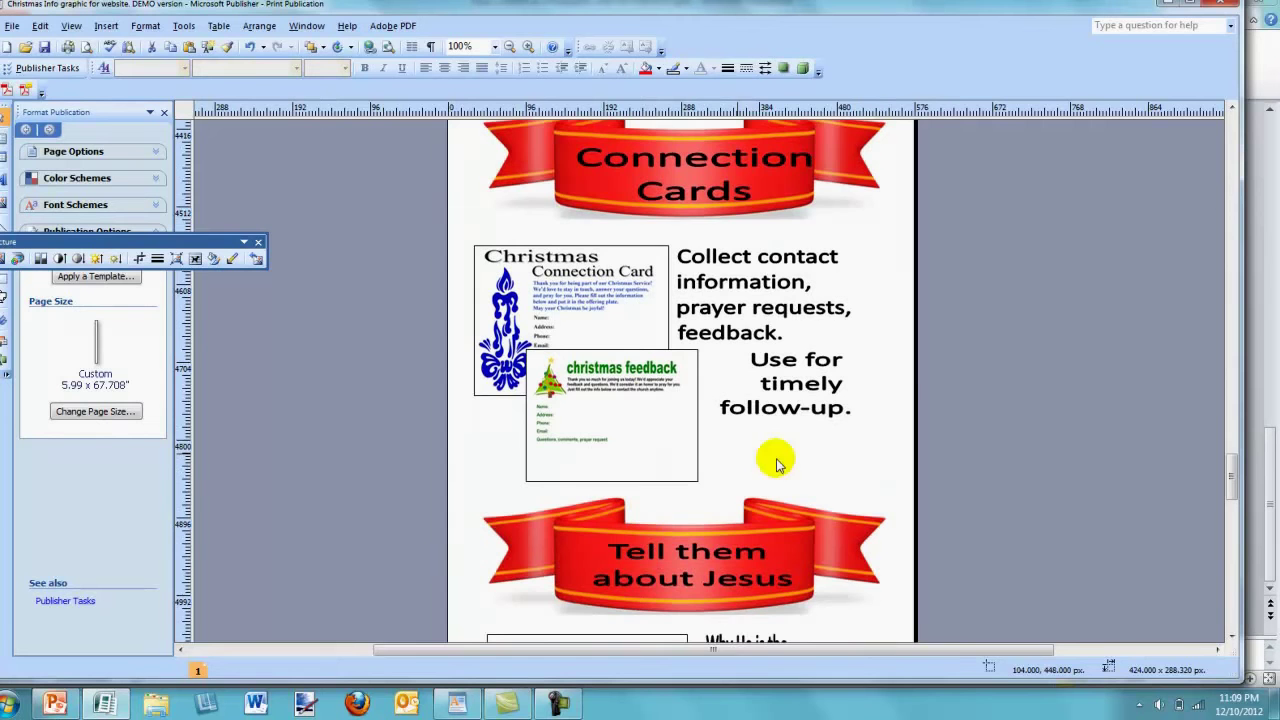
scroll(725, 550, down, 6)
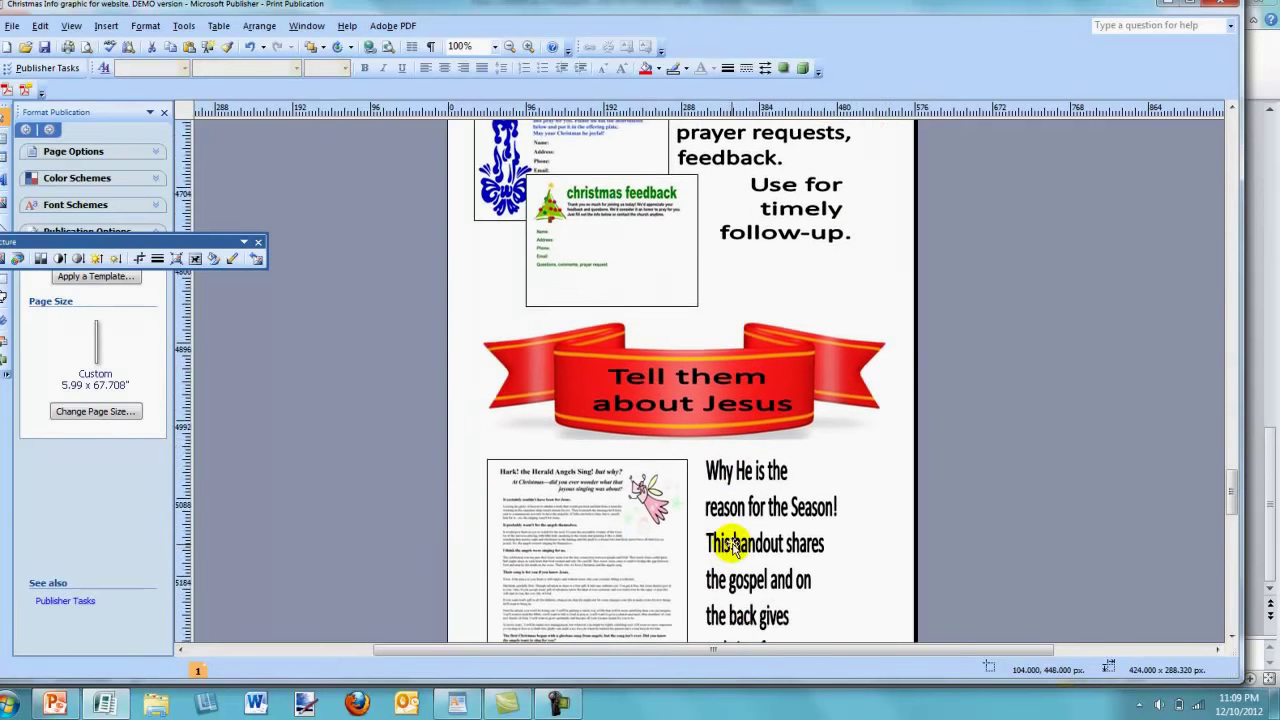
scroll(694, 537, down, 2)
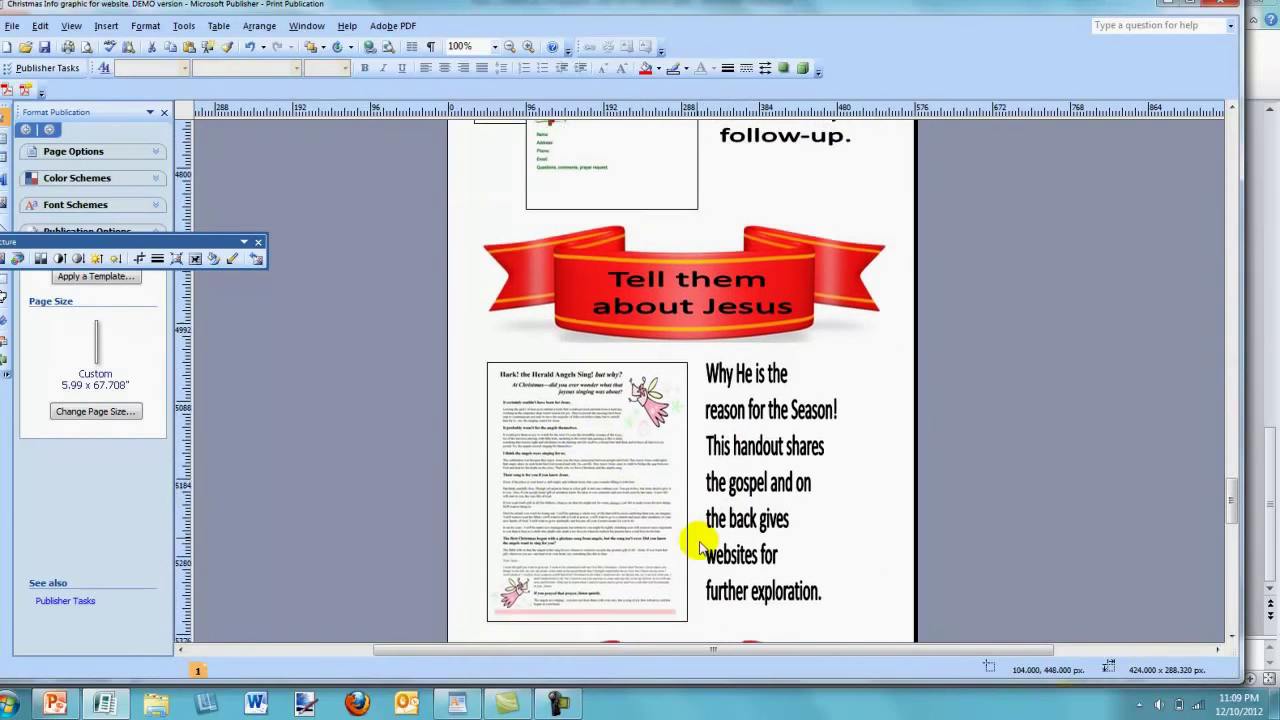
scroll(705, 543, down, 6)
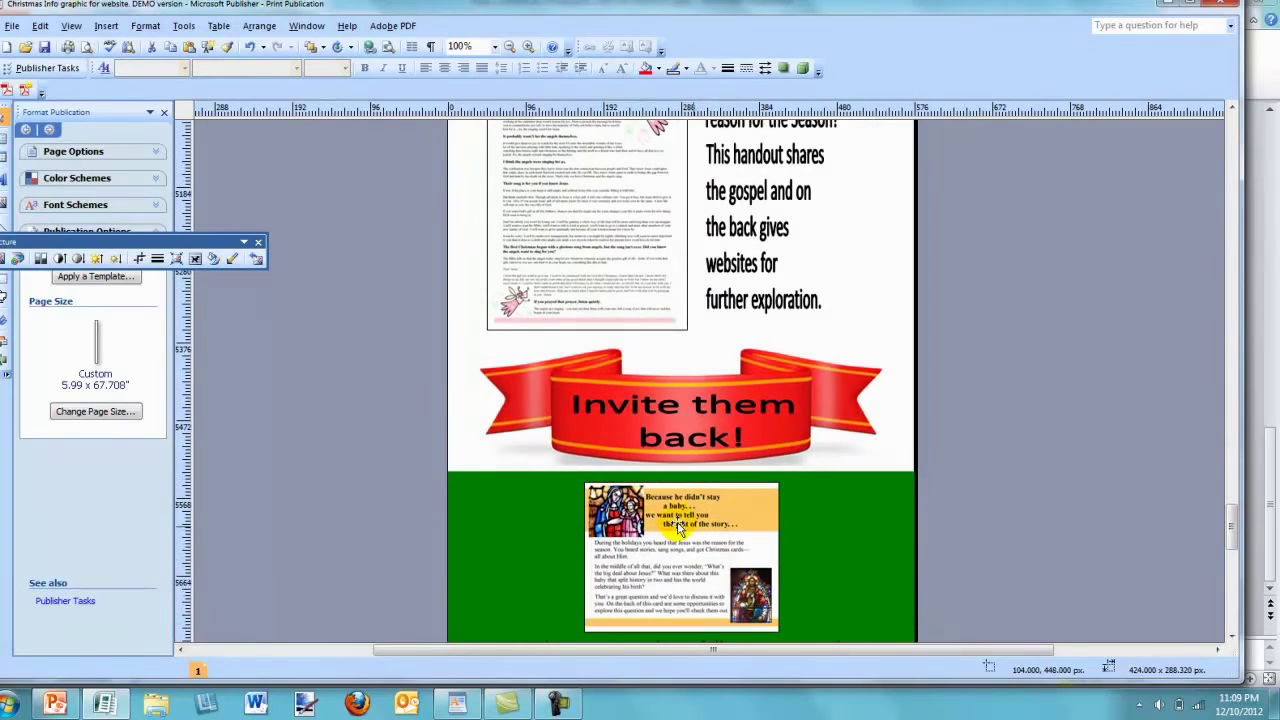
scroll(703, 530, down, 7)
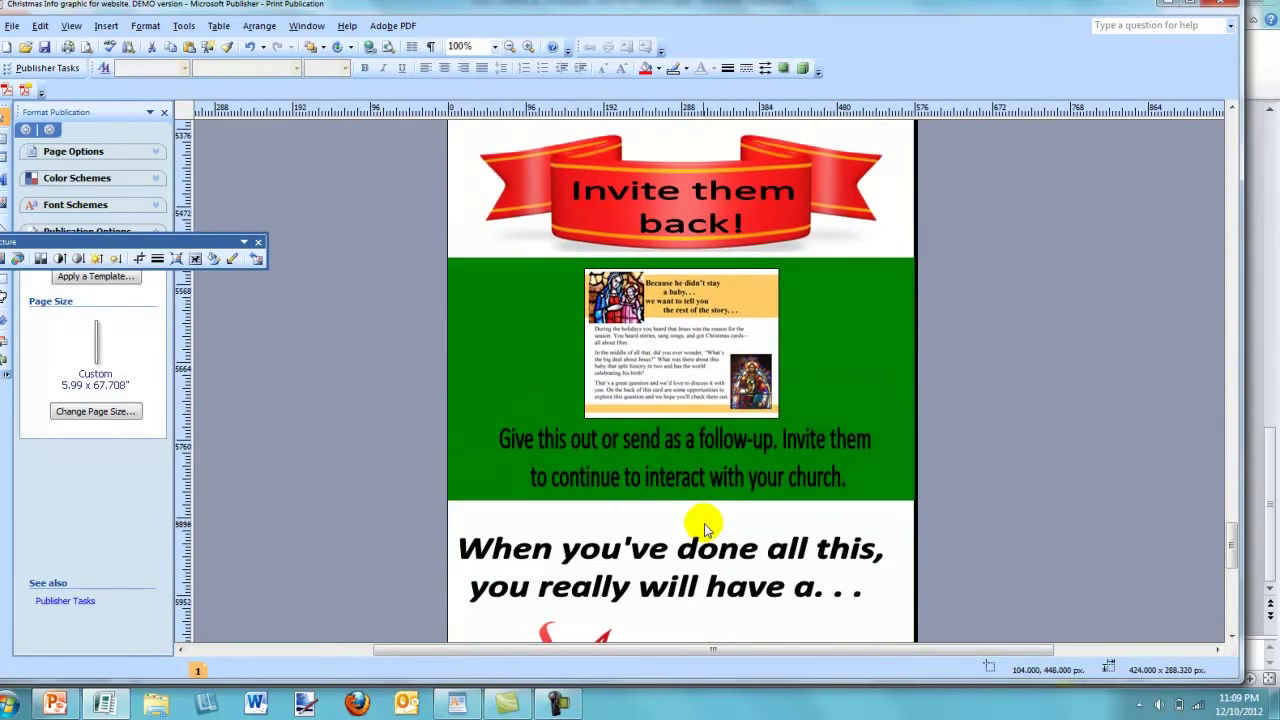
scroll(705, 528, down, 1)
scroll(857, 540, down, 2)
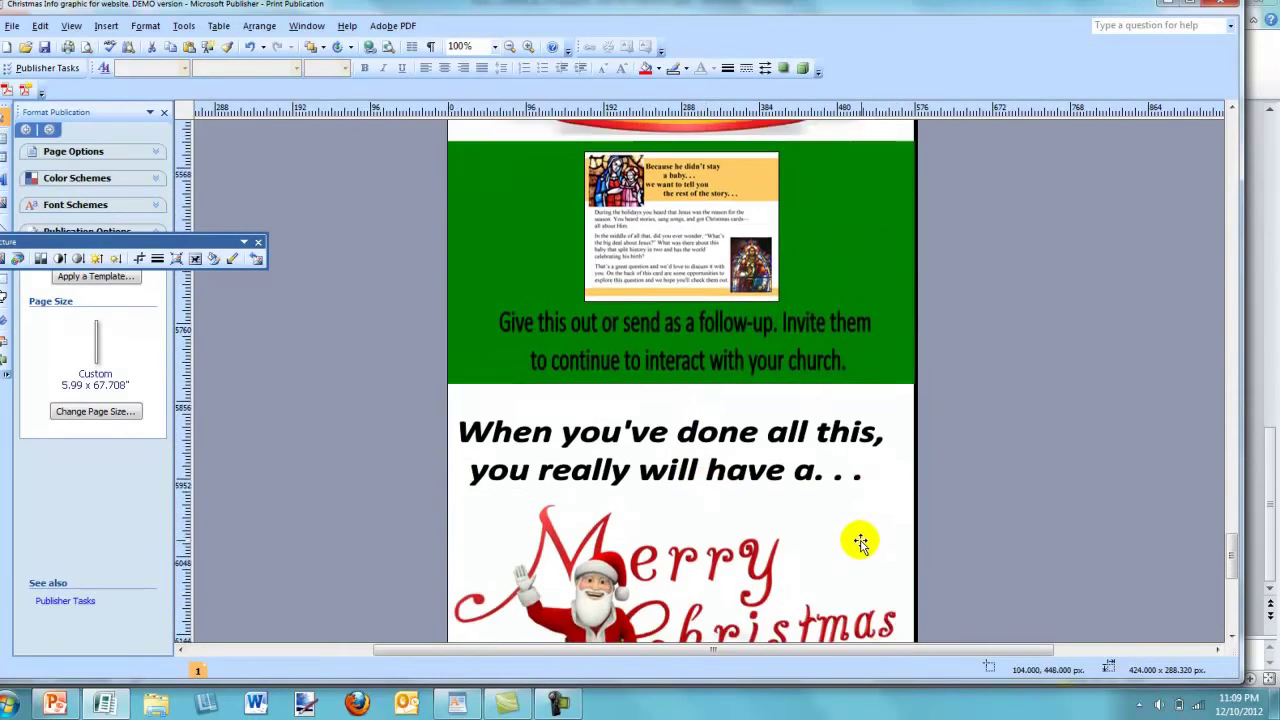
scroll(861, 540, down, 5)
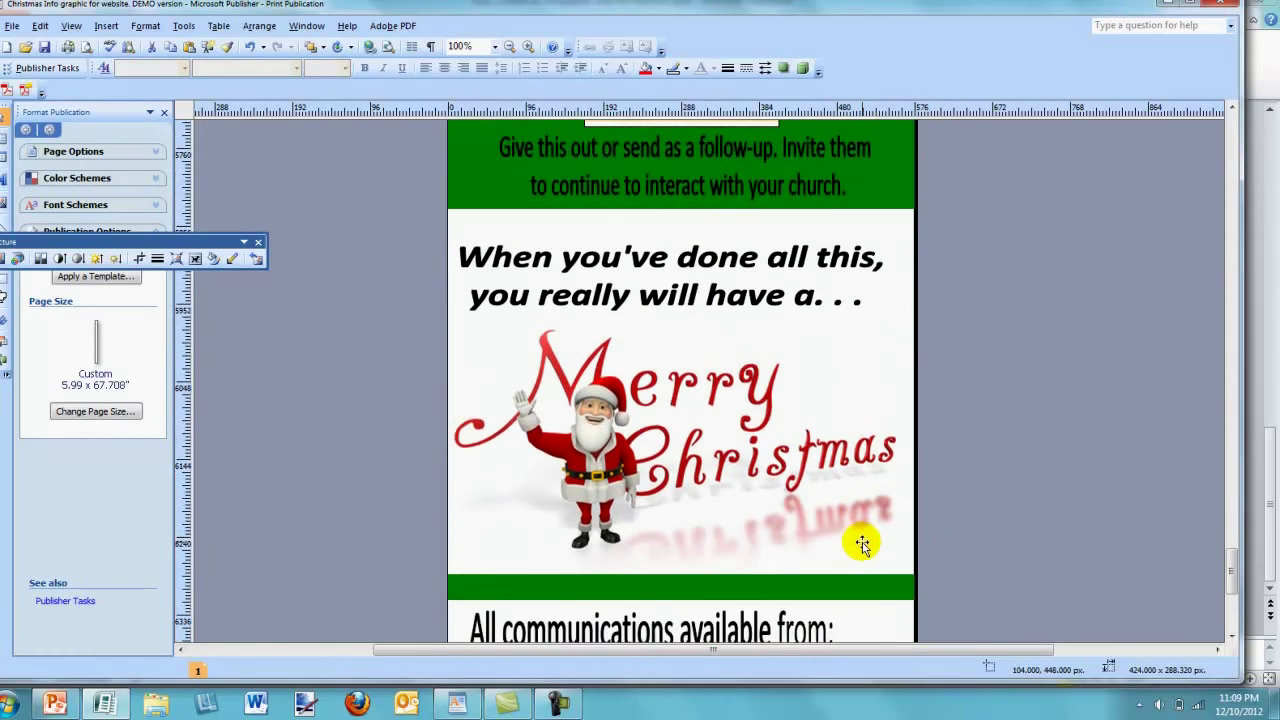
scroll(862, 544, down, 2)
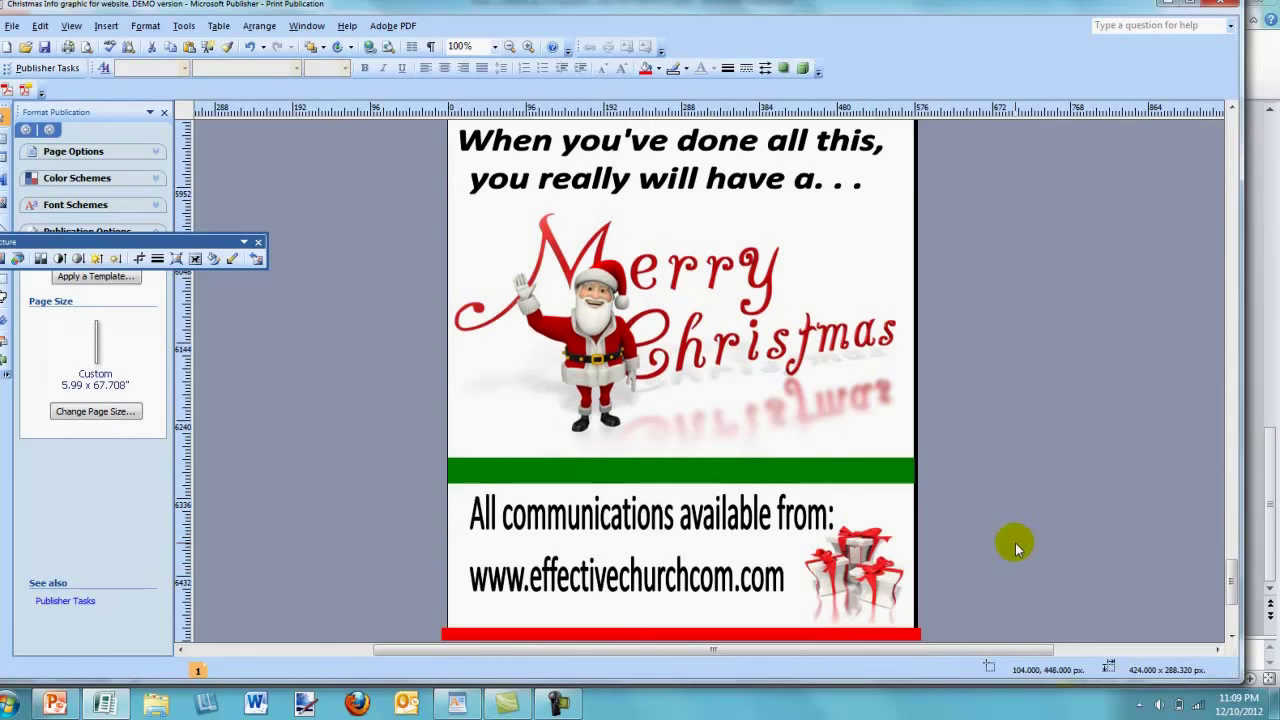
scroll(1015, 540, up, 5)
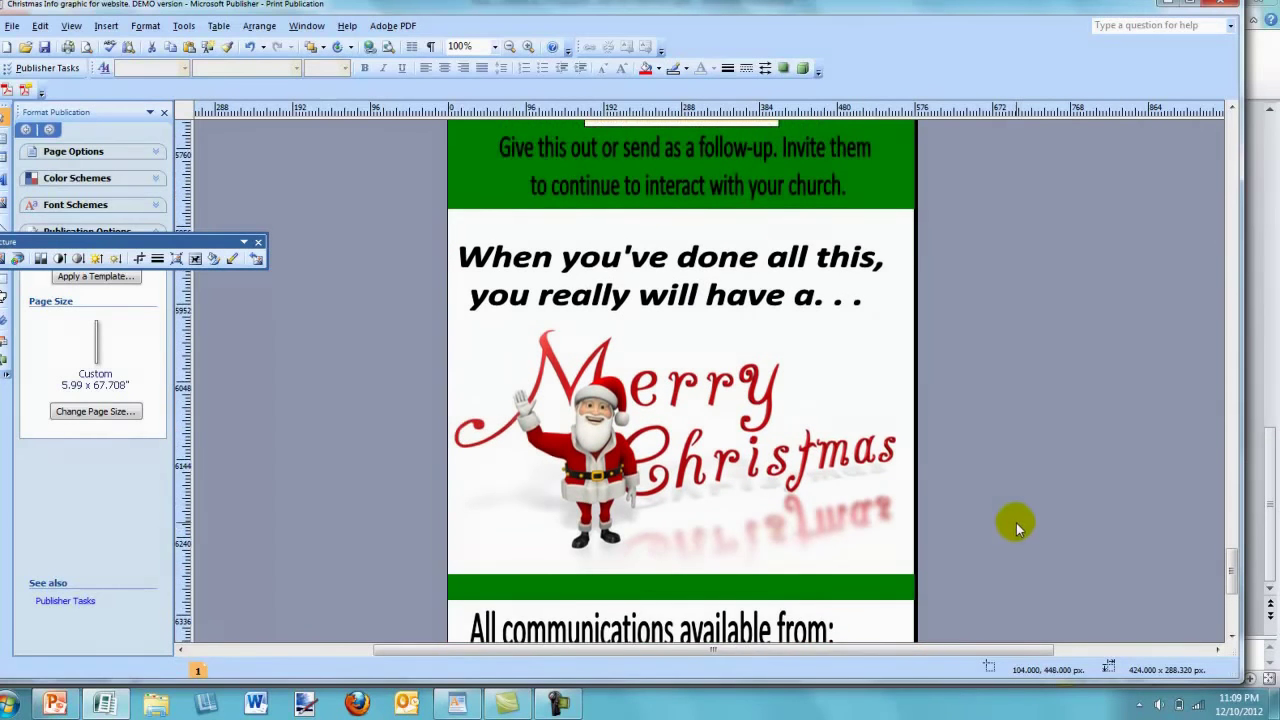
scroll(1018, 522, up, 6)
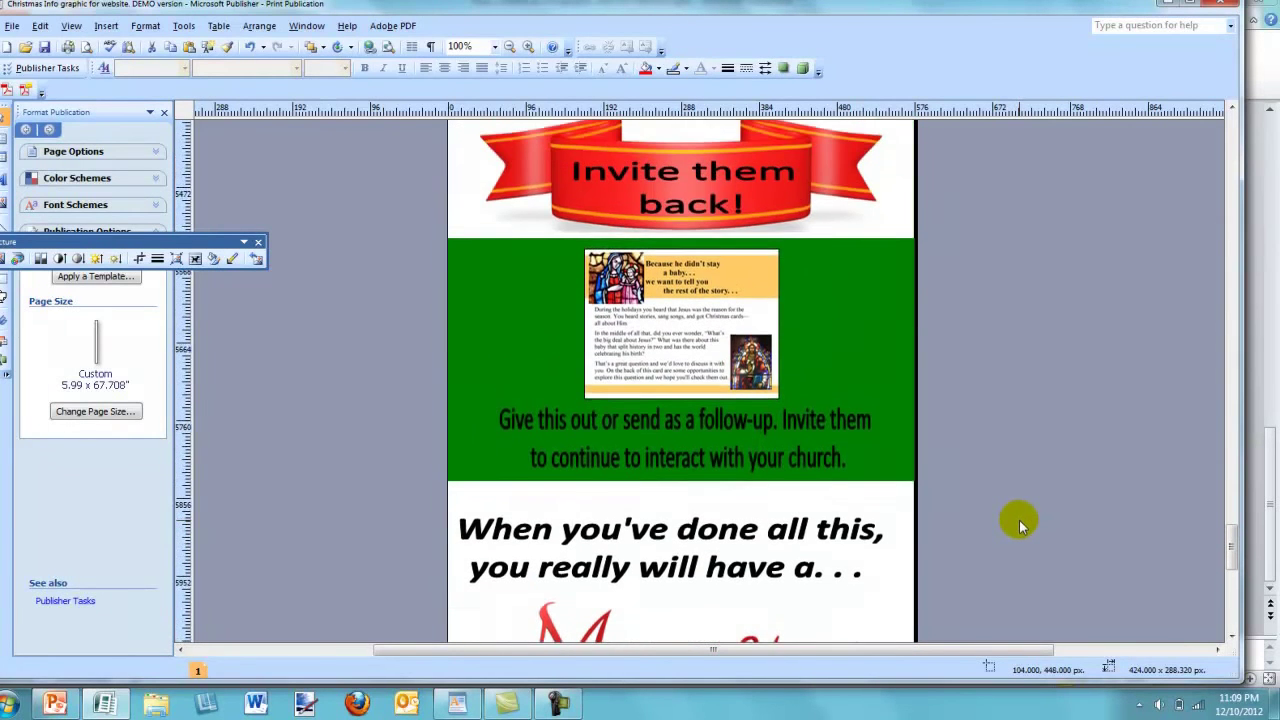
scroll(1020, 525, up, 4)
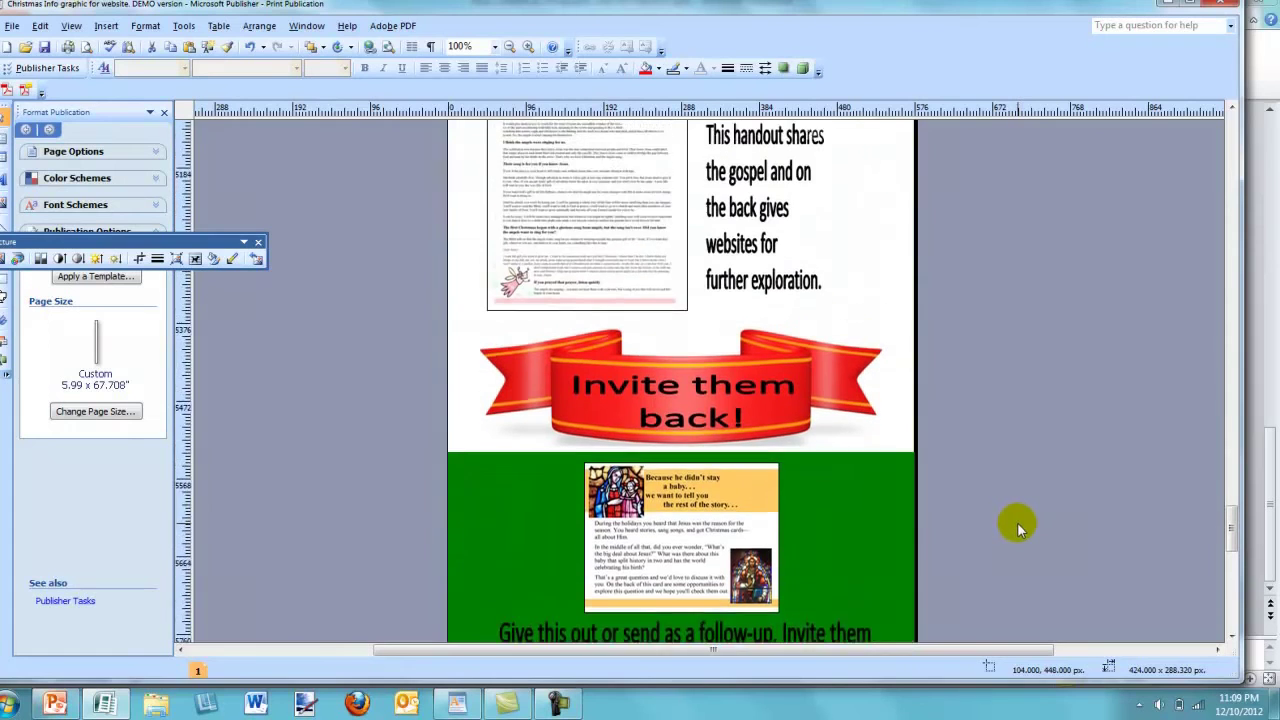
scroll(1020, 526, up, 1)
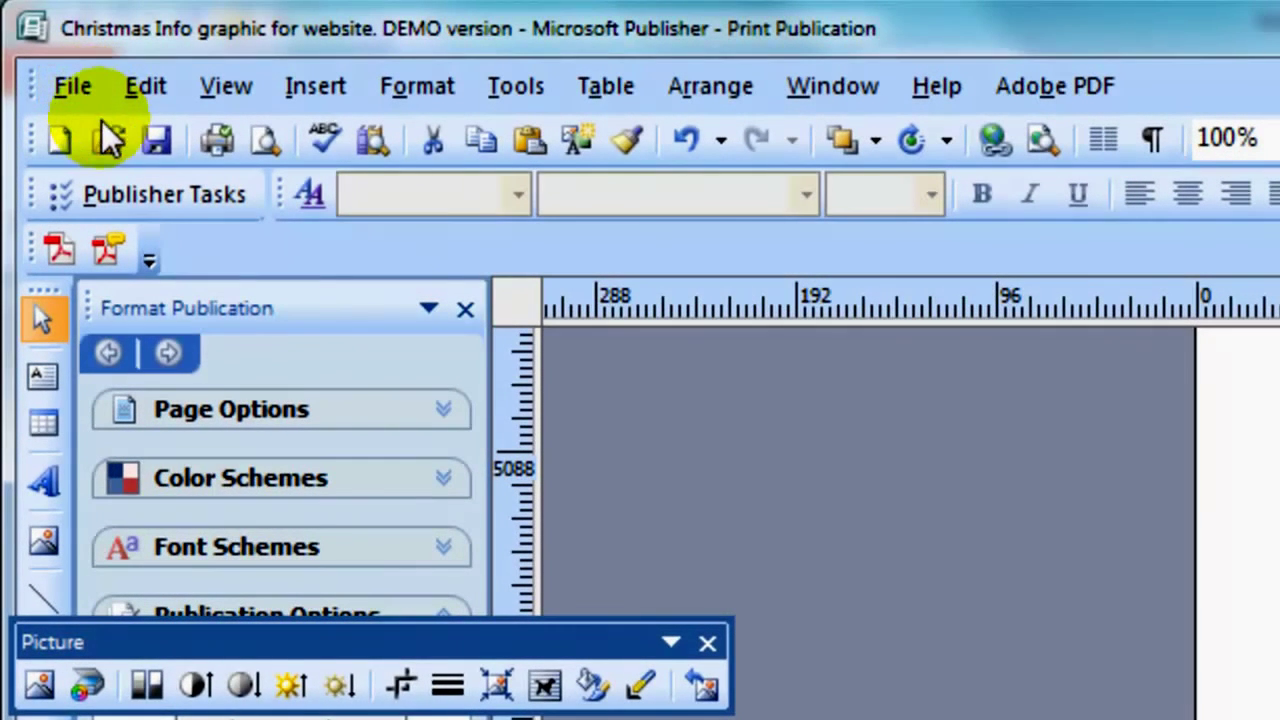
Save a copy of the infographic as a JPEG (*.jpg) with Web (96 dpi) resolution
click(70, 93)
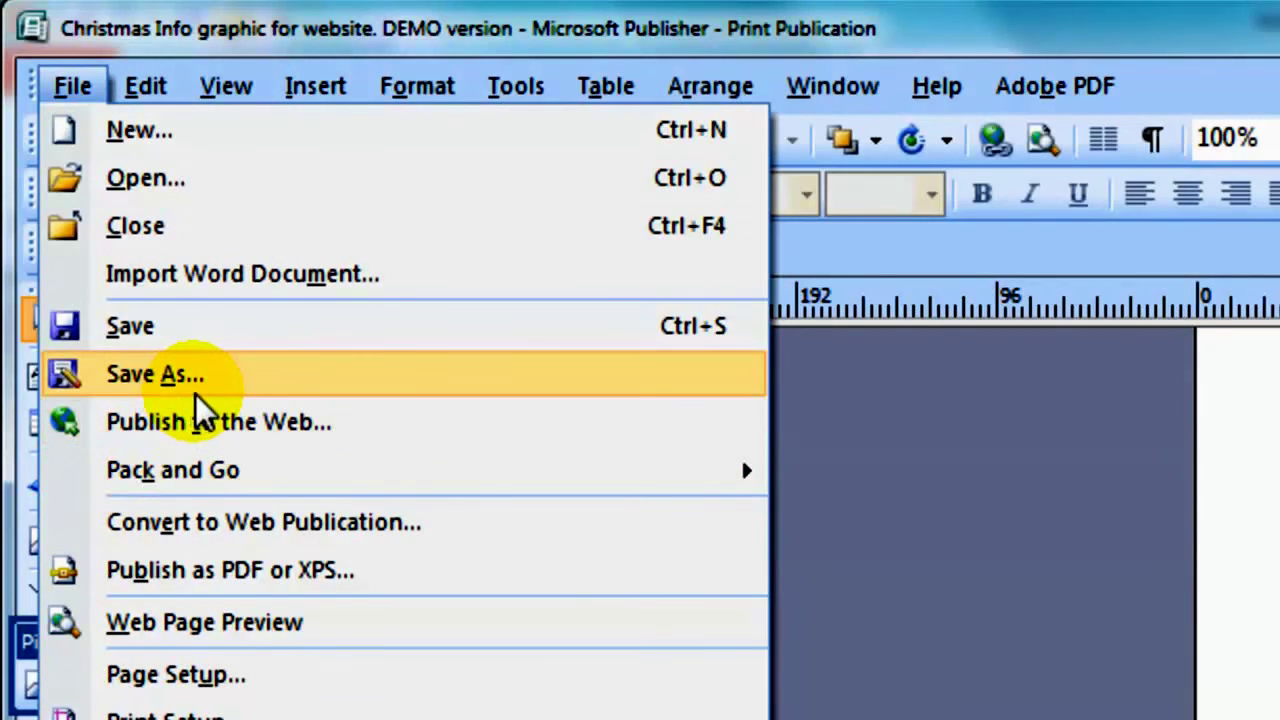
click(230, 388)
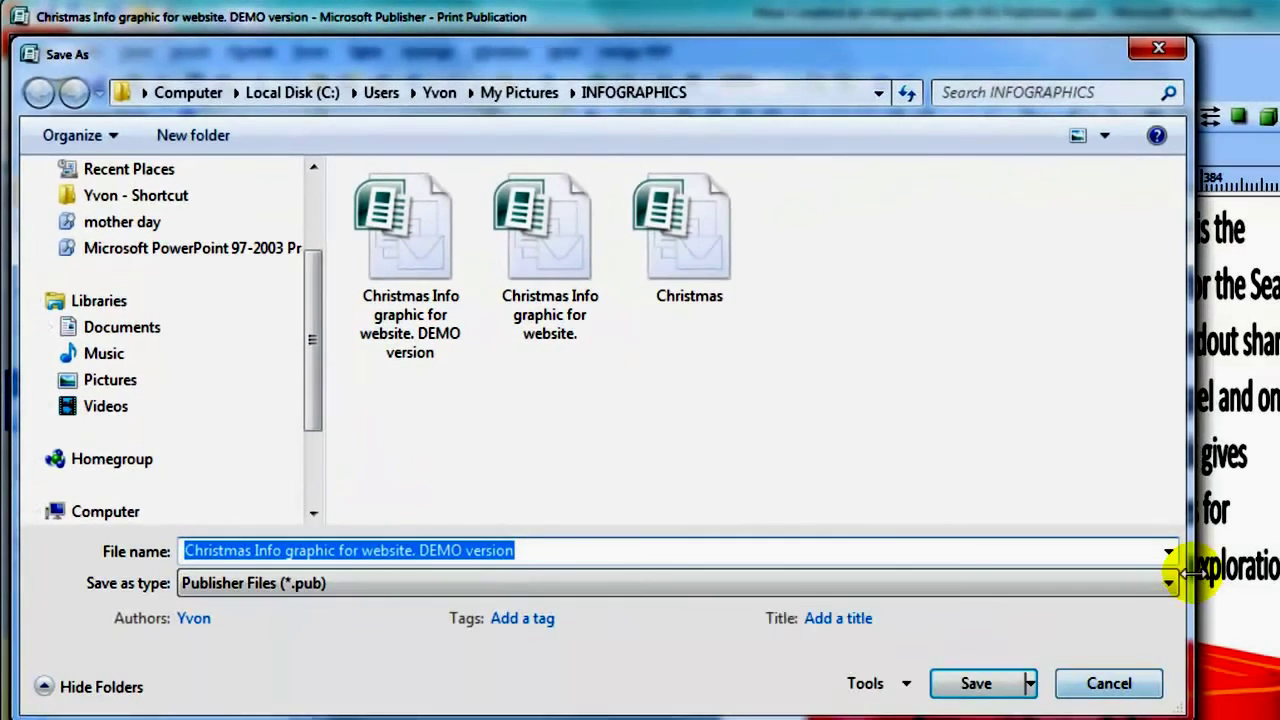
click(1168, 583)
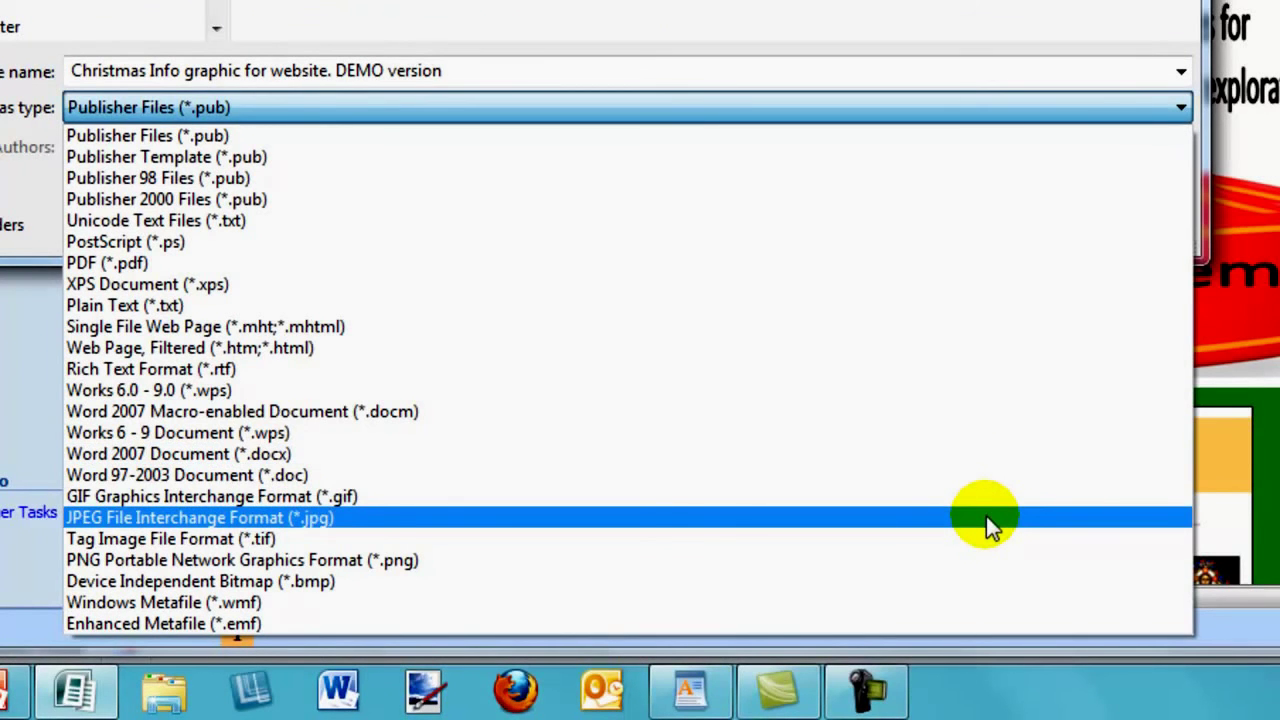
click(986, 516)
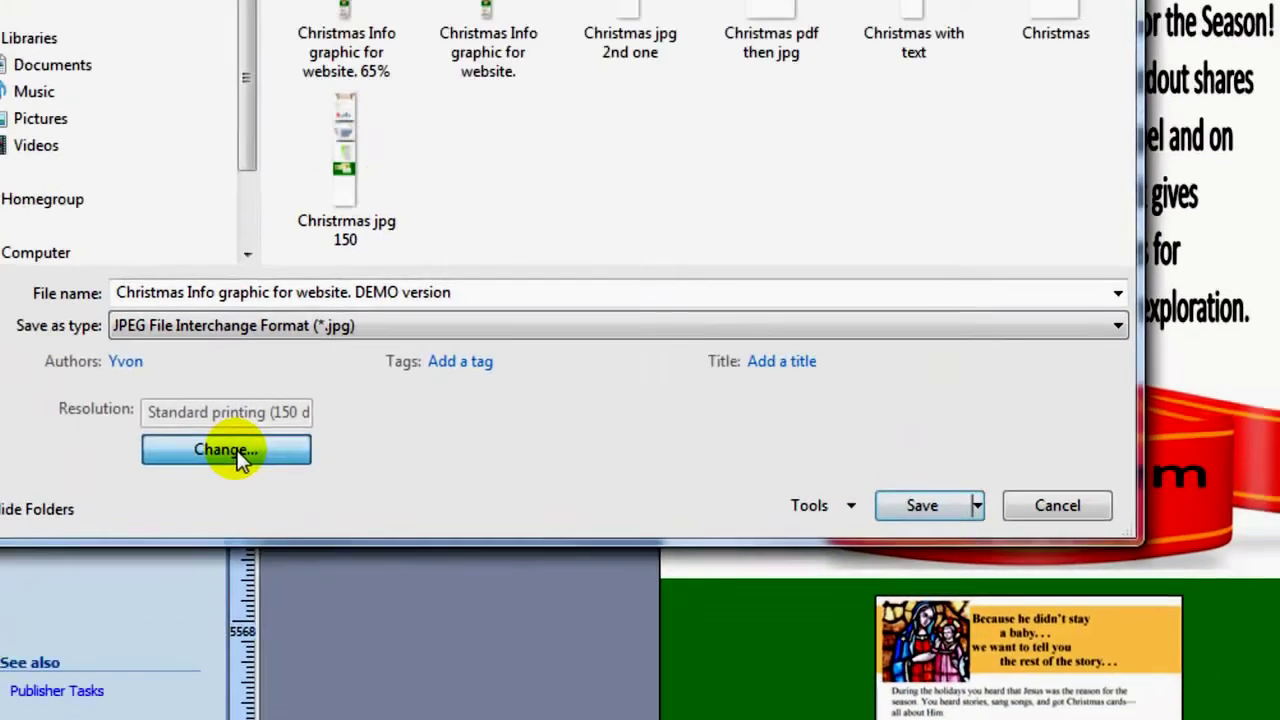
click(204, 249)
click(84, 100)
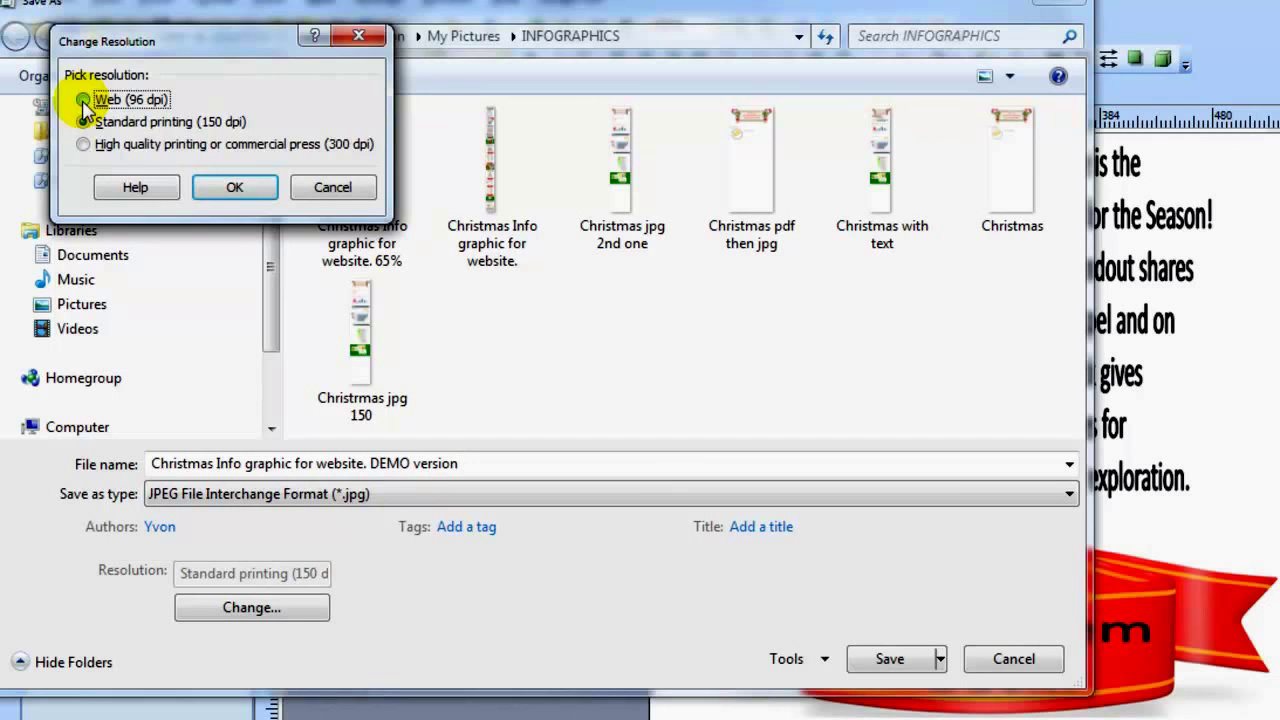
click(236, 190)
click(893, 659)
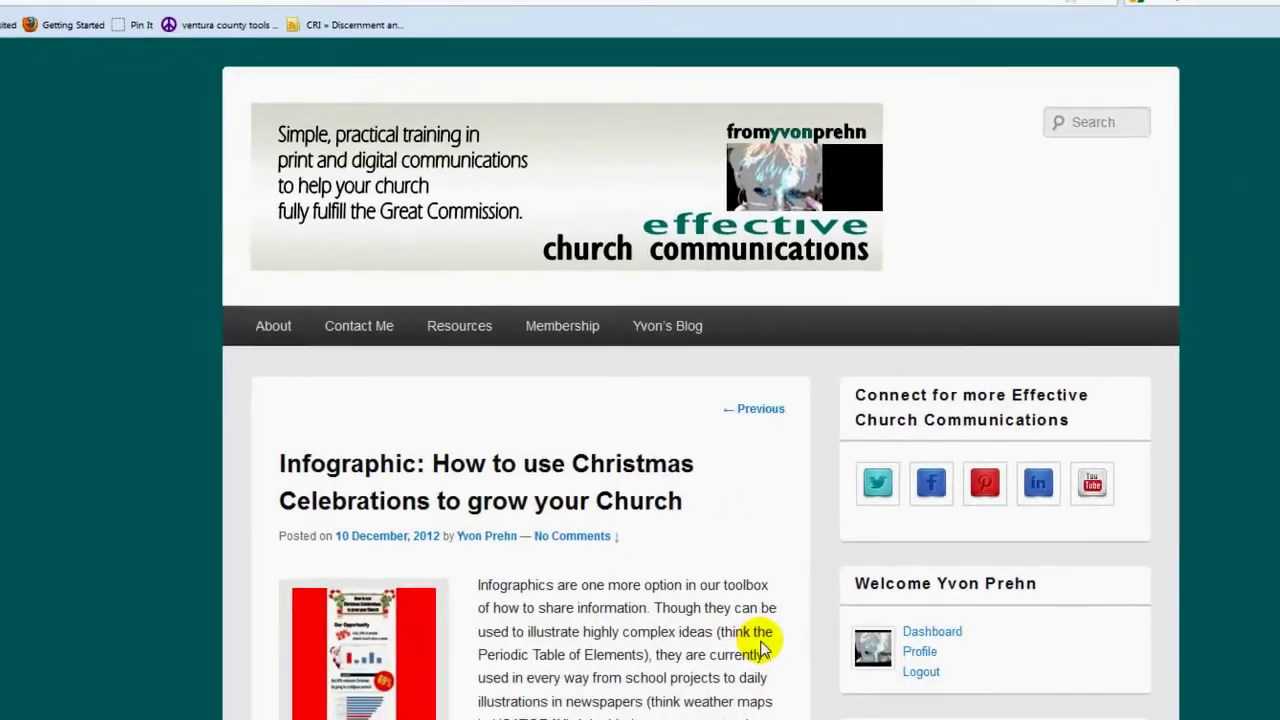
Scroll through the blog post's infographic to the Merry Christmas Santa panel and back up
scroll(880, 491, down, 2)
scroll(628, 617, down, 10)
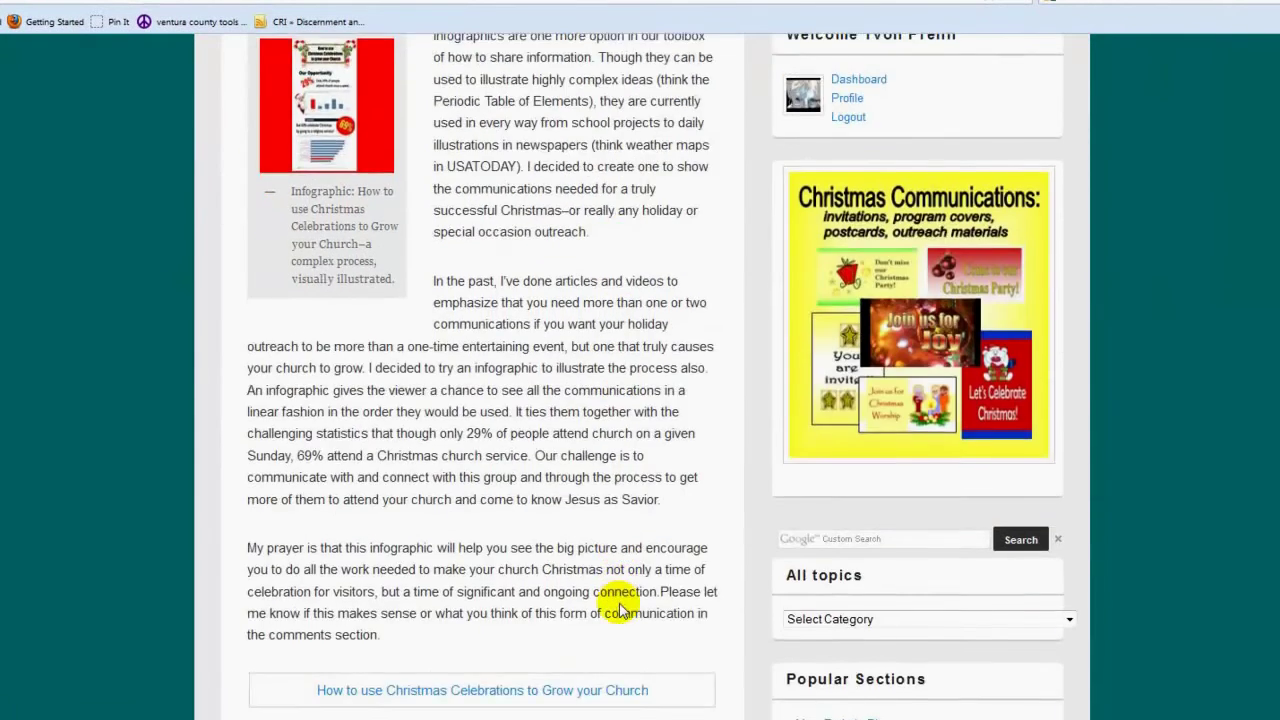
scroll(628, 604, down, 15)
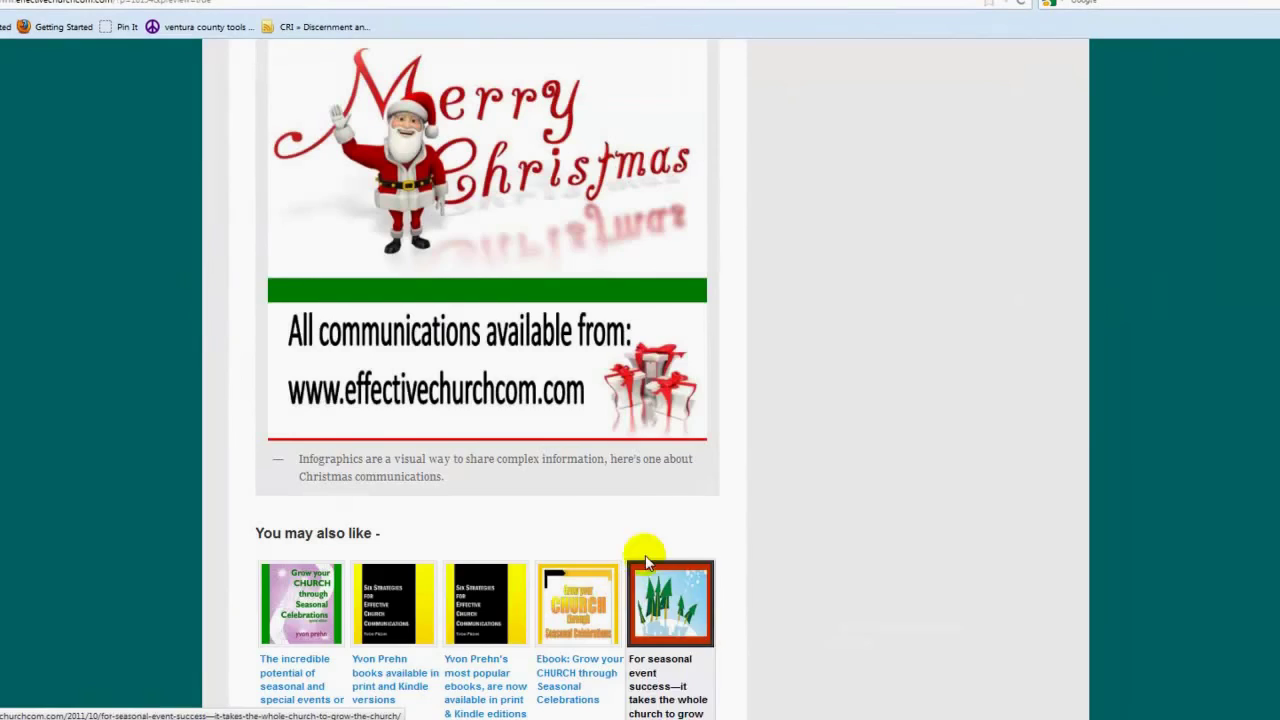
scroll(645, 491, up, 2)
scroll(647, 499, up, 1)
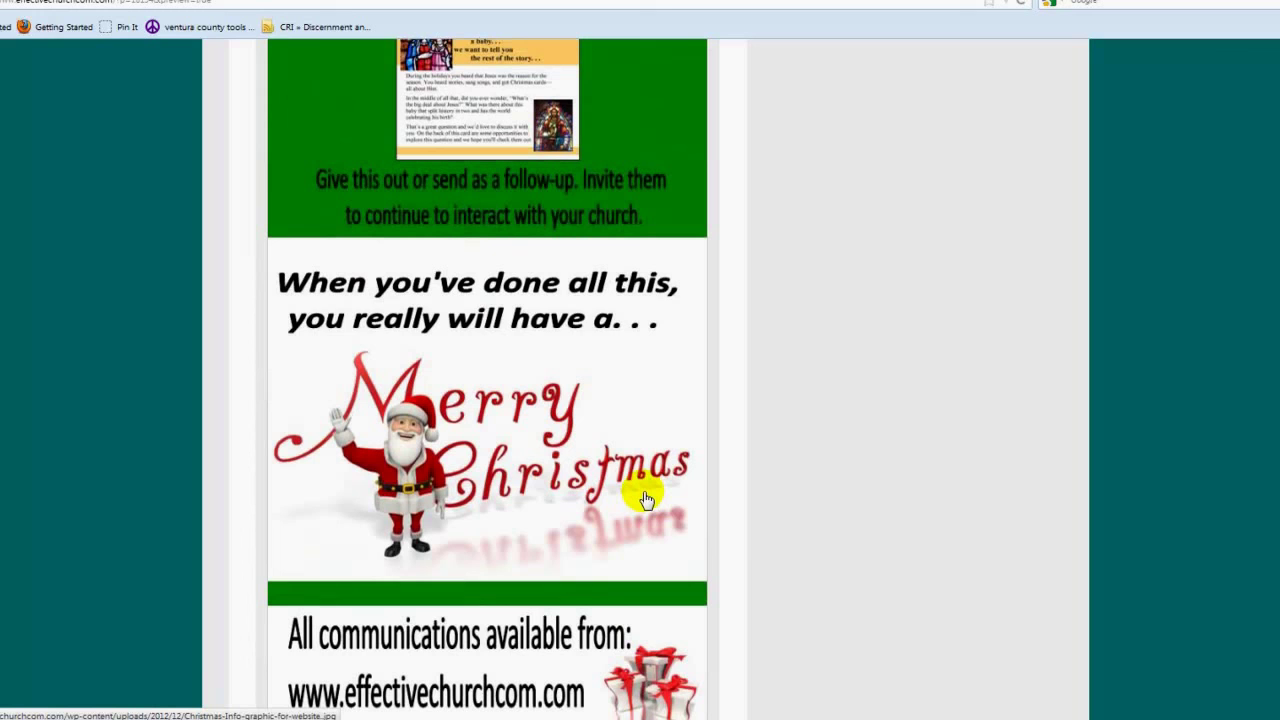